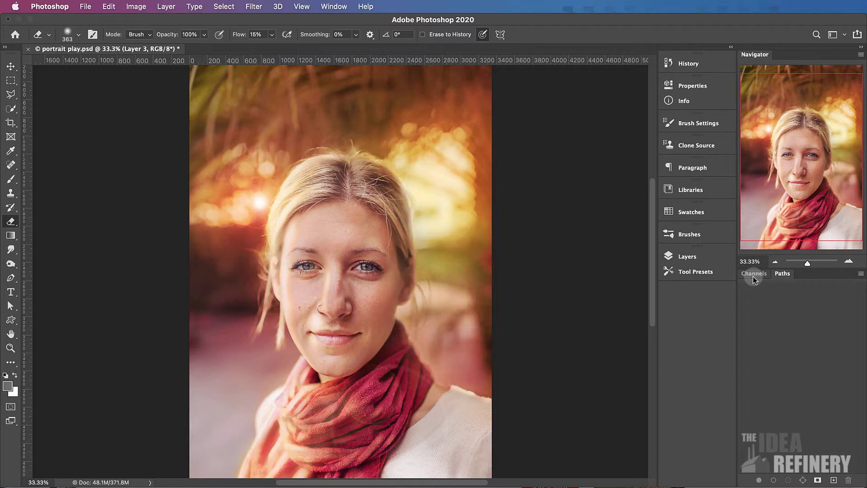
Step: Solo the Original Layer to compare it with the finished edit, then restore all layers
left_click(684, 256)
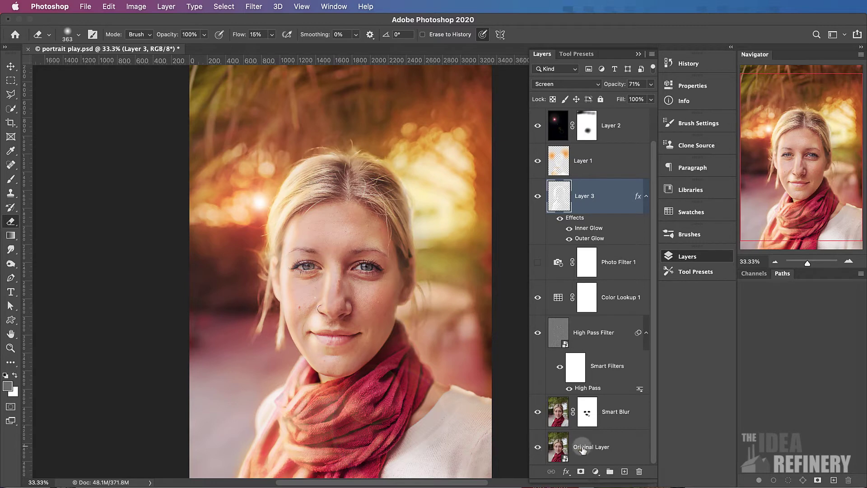
left_click(538, 448, "alt")
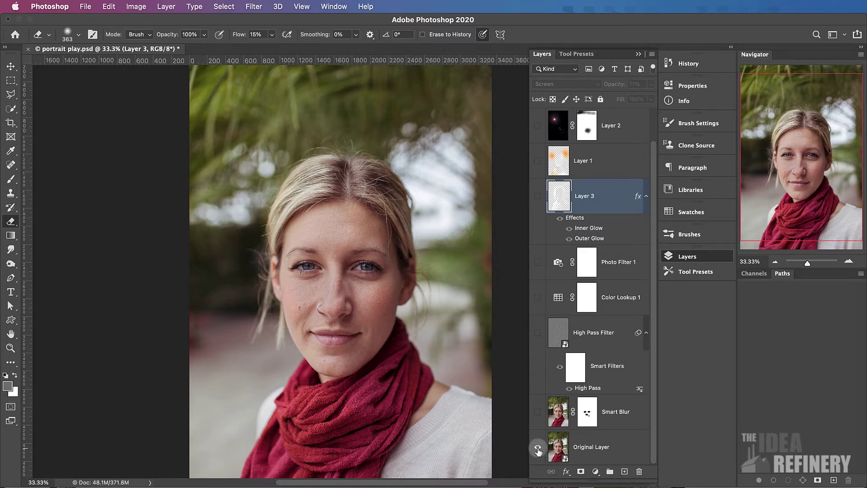
left_click(538, 449, "alt")
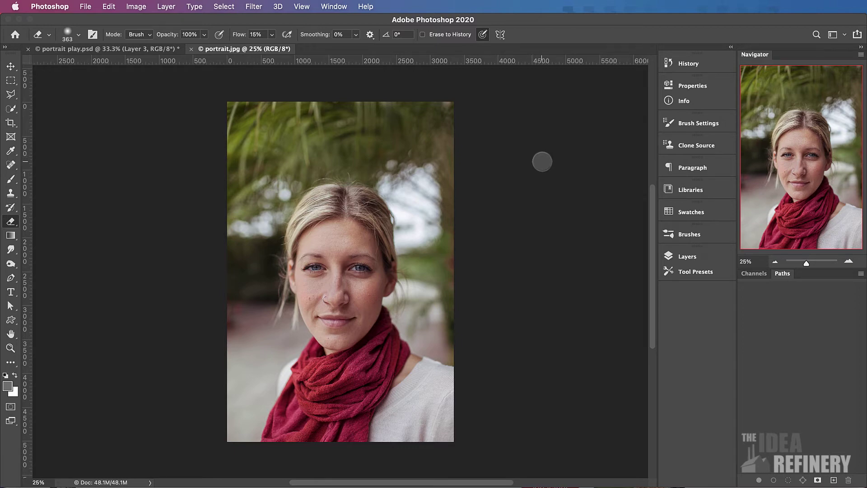
Step: Zoom in on the face, zoom back out to the whole portrait, and show portrait.jpg's layers
key("super+equal")
key("super+equal")
key("super+equal")
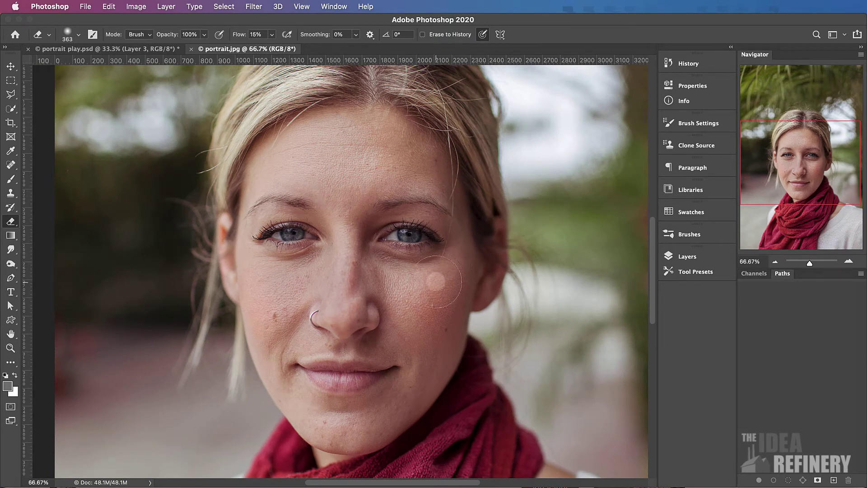
left_click(400, 262)
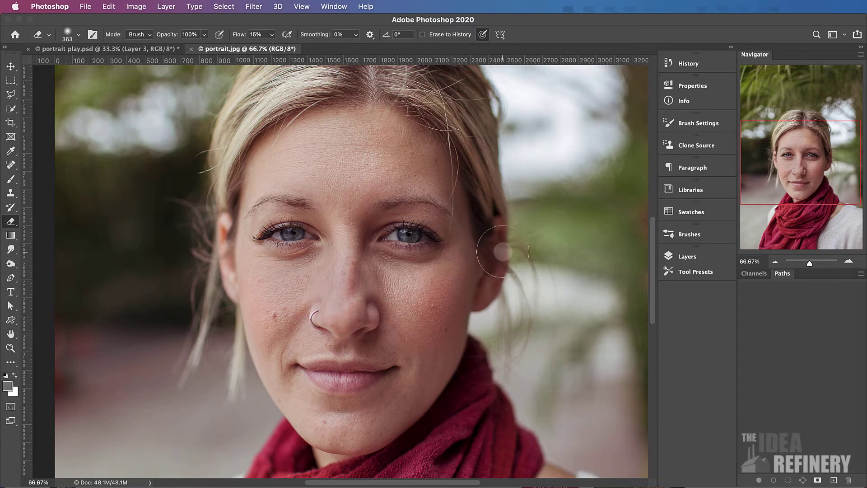
key("super+minus")
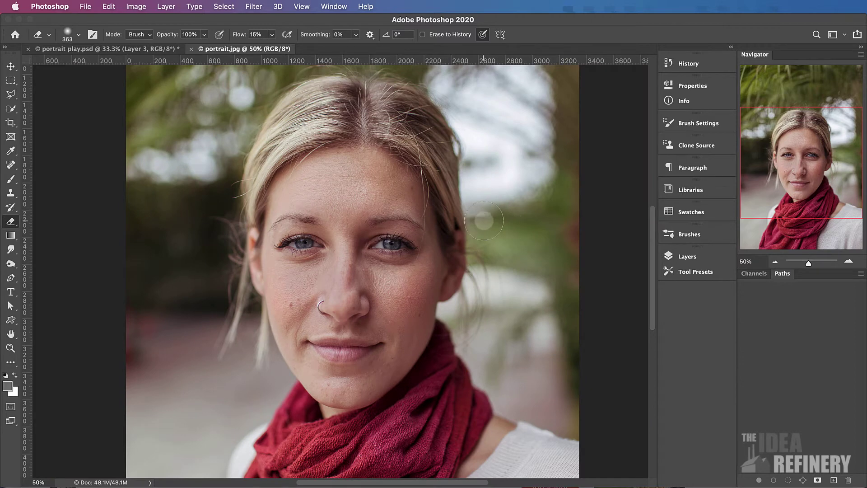
scroll(470, 131, "up", 3)
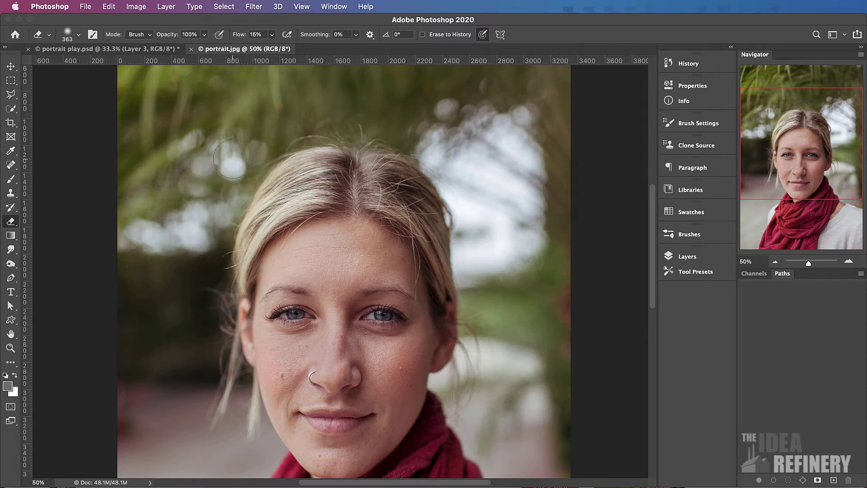
key("super+minus")
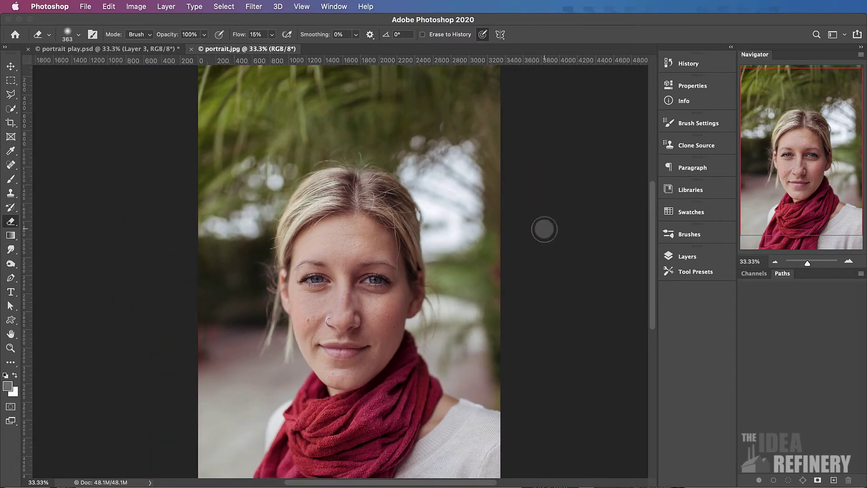
left_click(695, 258)
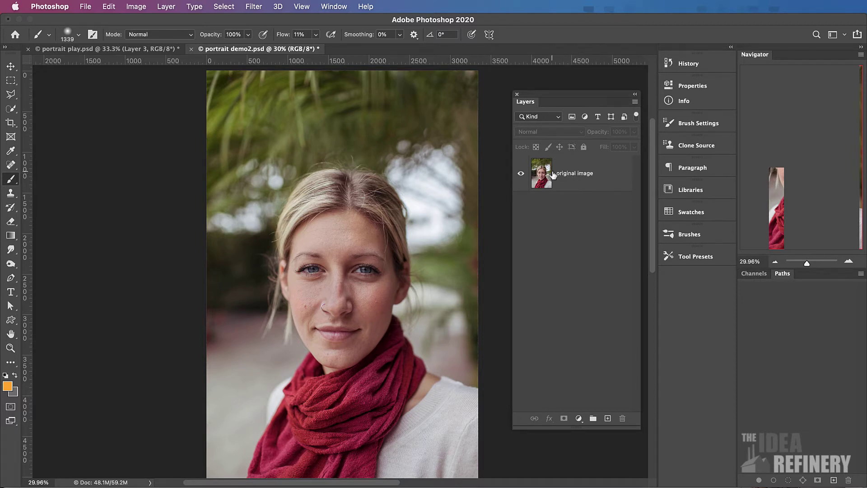
Step: Convert the original image layer to a Smart Object from its context menu
left_click(612, 173)
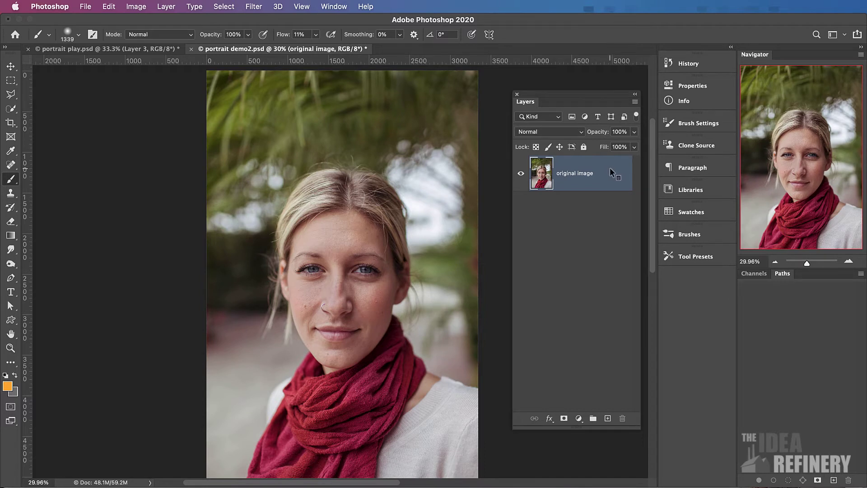
right_click(615, 172)
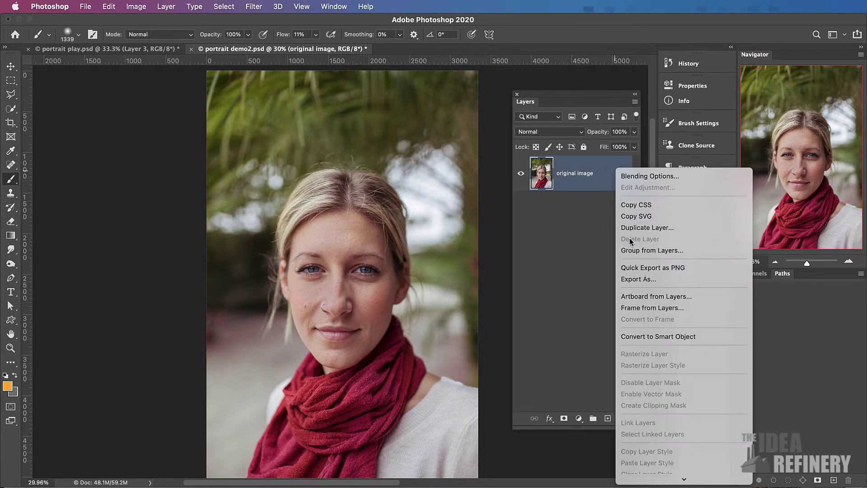
left_click(634, 336)
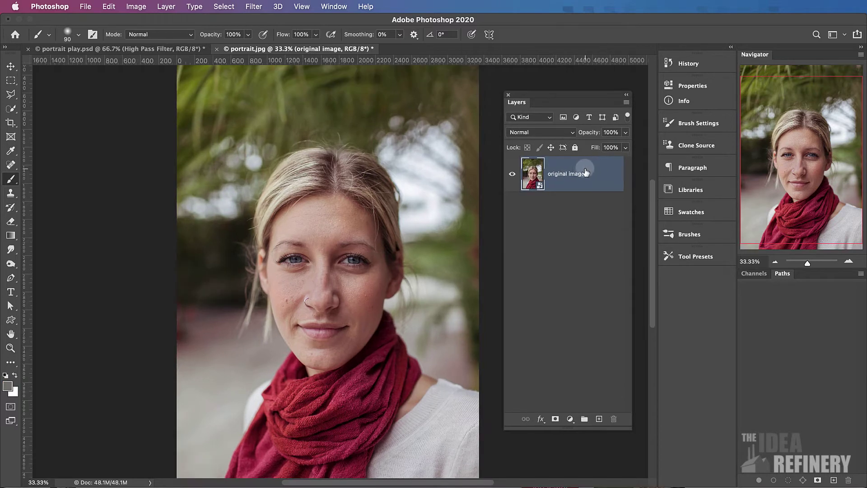
Step: Duplicate the original image layer twice, using Cmd+J and a drag to New Layer
left_click(584, 174)
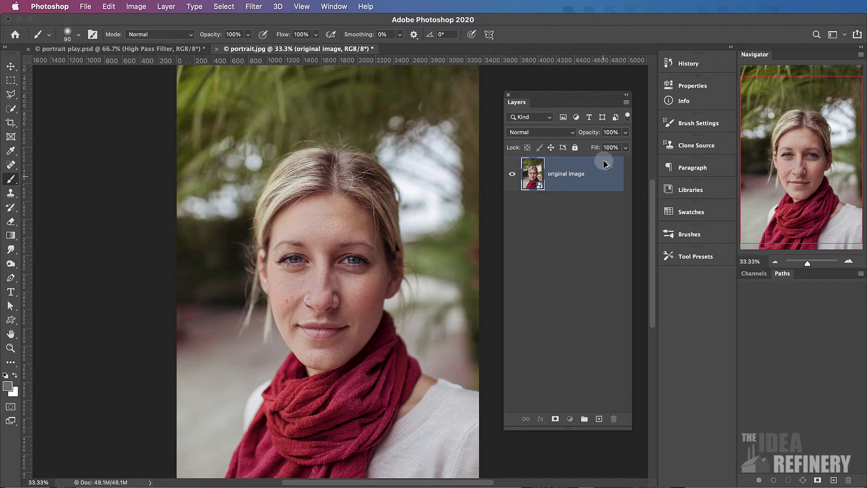
key("super+j")
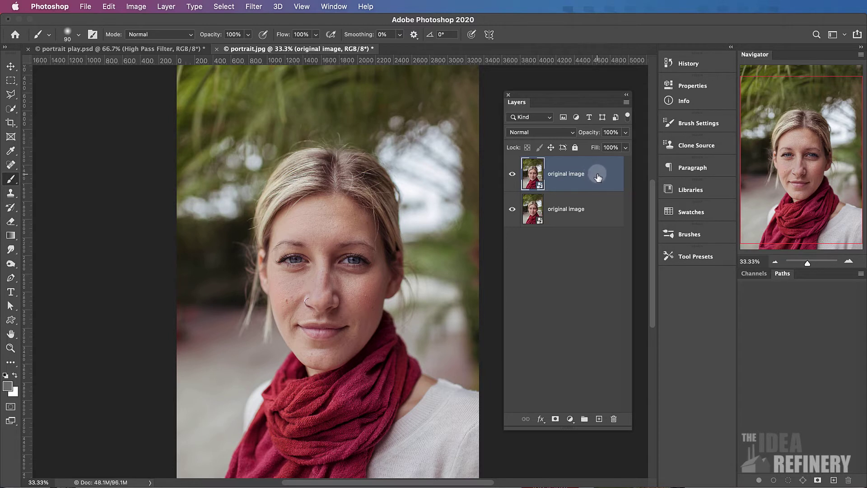
left_click_drag(601, 175, 607, 158)
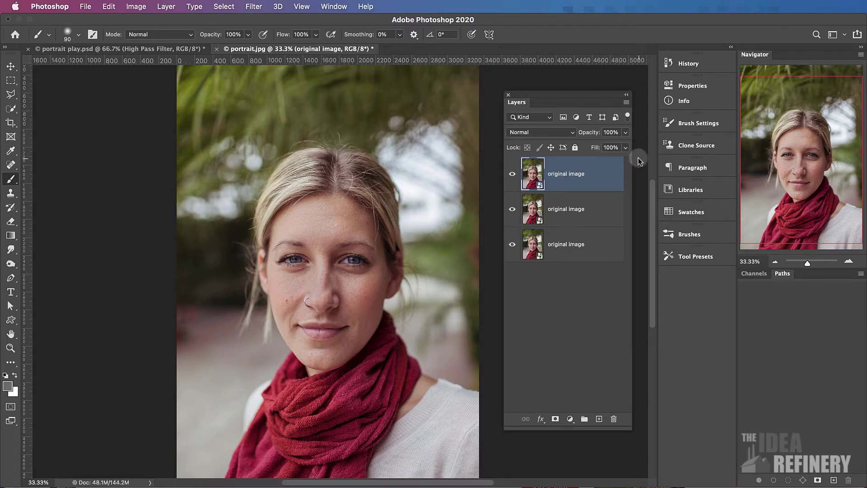
Step: Rename the middle copy 'smart blur' and the top copy 'high pass filter'
double_click(568, 209)
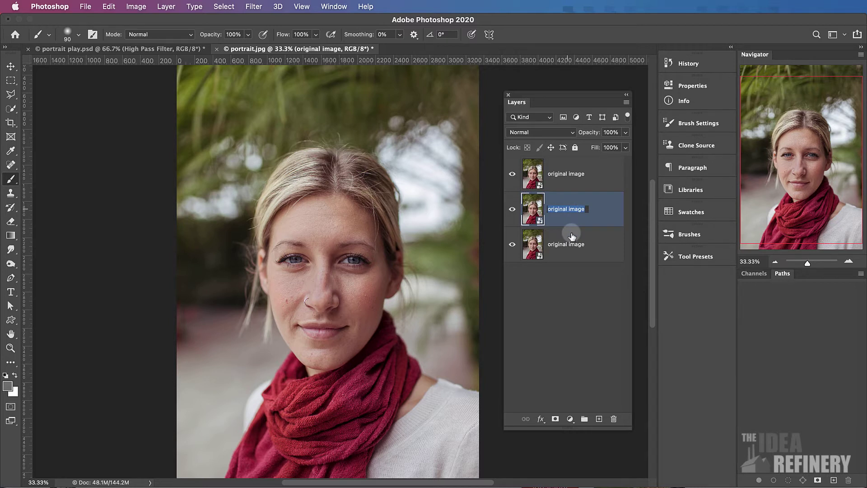
type("smart blur")
left_click(568, 173)
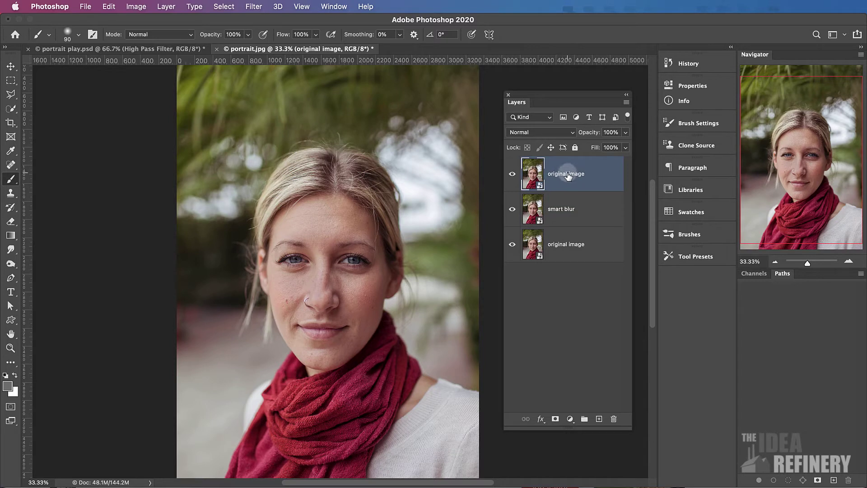
double_click(567, 173)
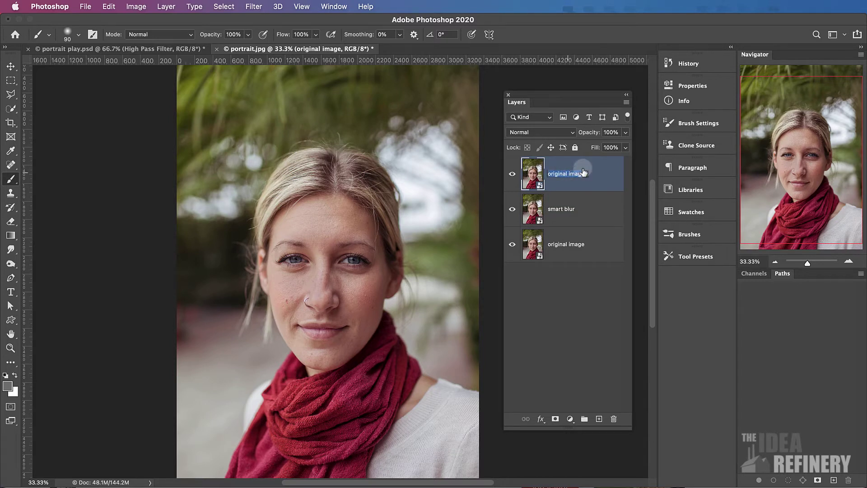
type("high pass filter")
key("Return")
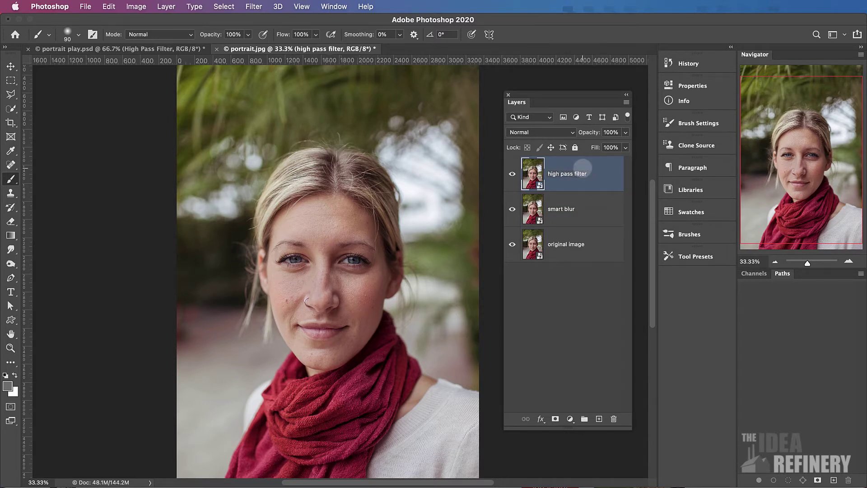
Step: Zoom the face to 100%, select smart blur, and hide the high pass filter layer
left_click(594, 211)
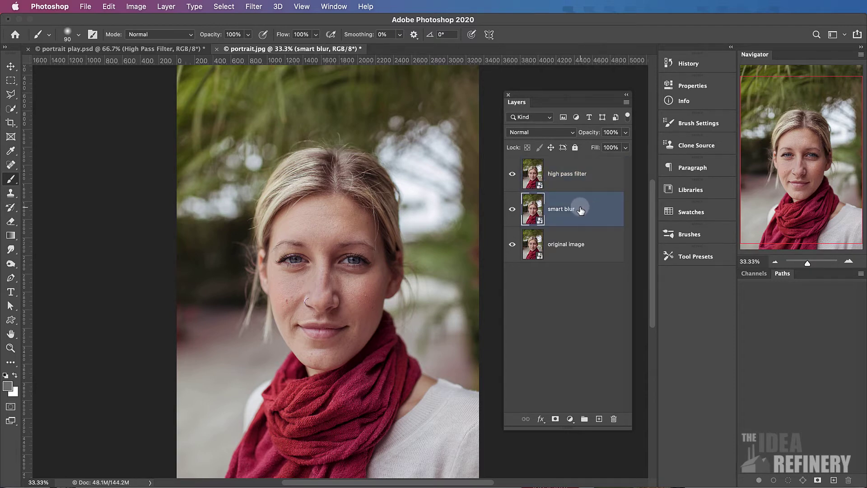
key("super+equal")
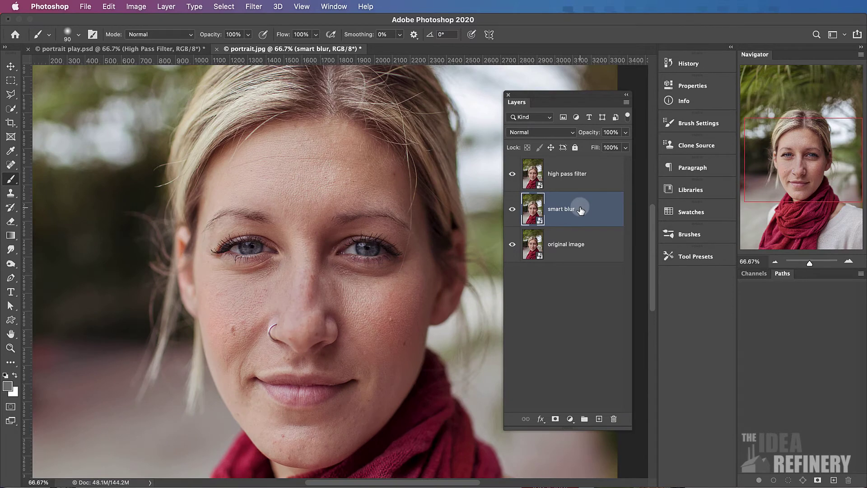
key("super+equal")
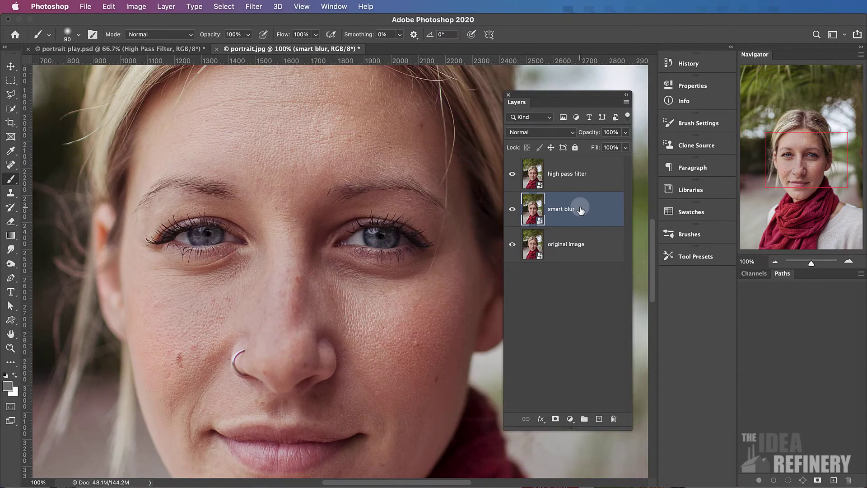
left_click(601, 174)
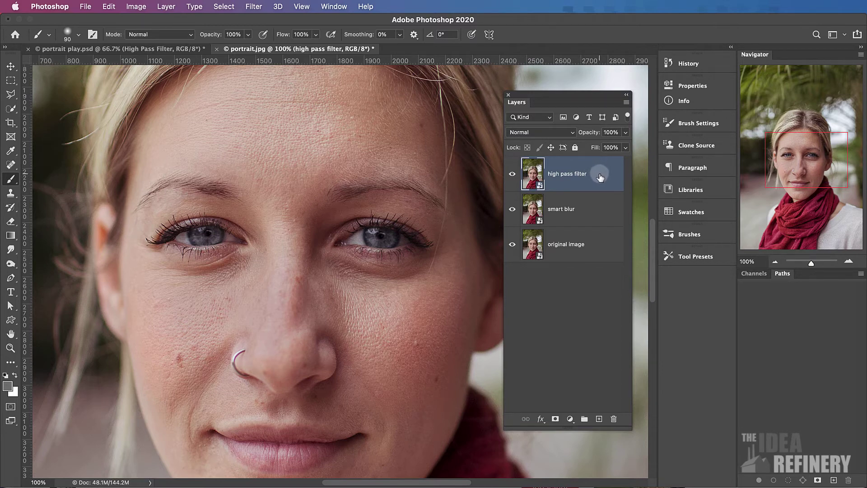
left_click(592, 206)
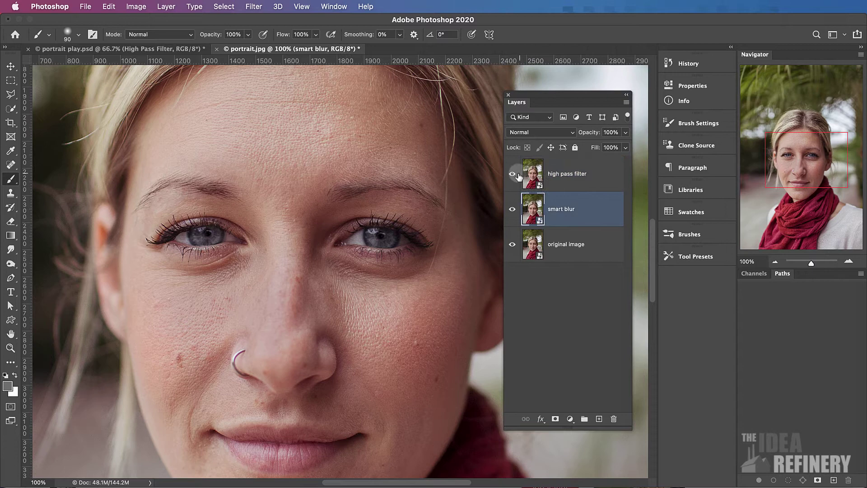
left_click(512, 174)
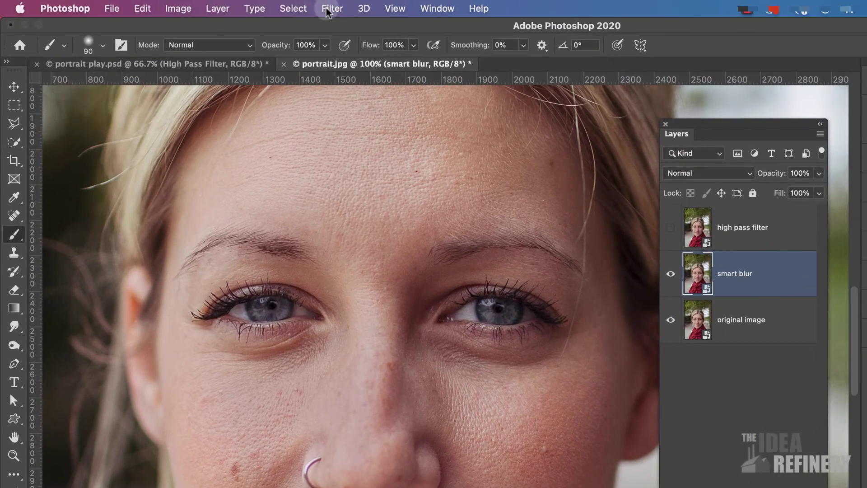
Step: Soften the smart blur layer with Smart Blur at Radius 3.7, Threshold 38.2, previewing the eye
left_click(329, 10)
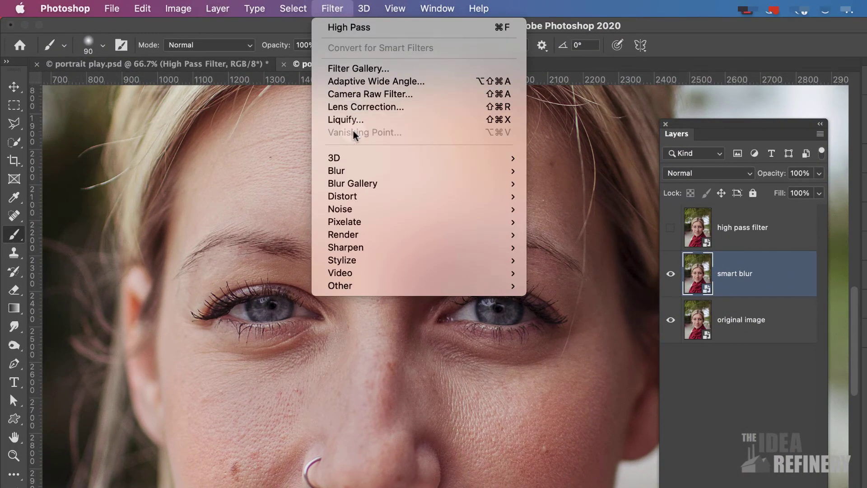
mouse_move(348, 171)
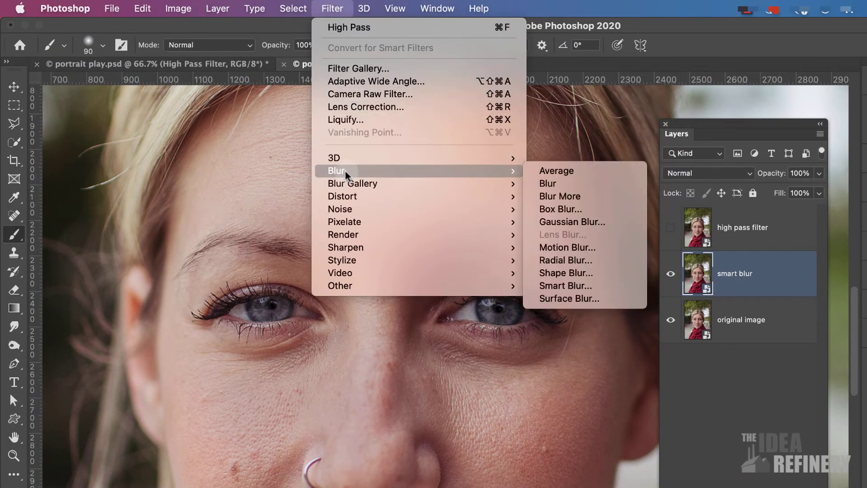
left_click(567, 287)
left_click_drag(645, 233, 502, 186)
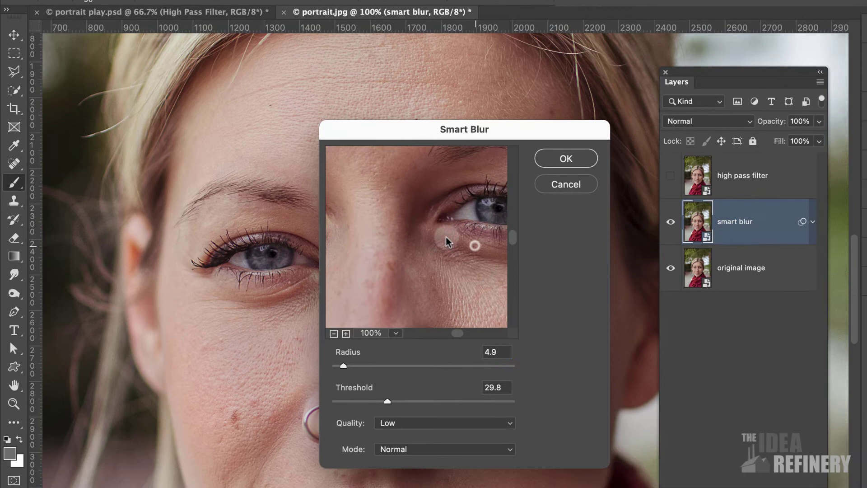
left_click_drag(447, 242, 359, 219)
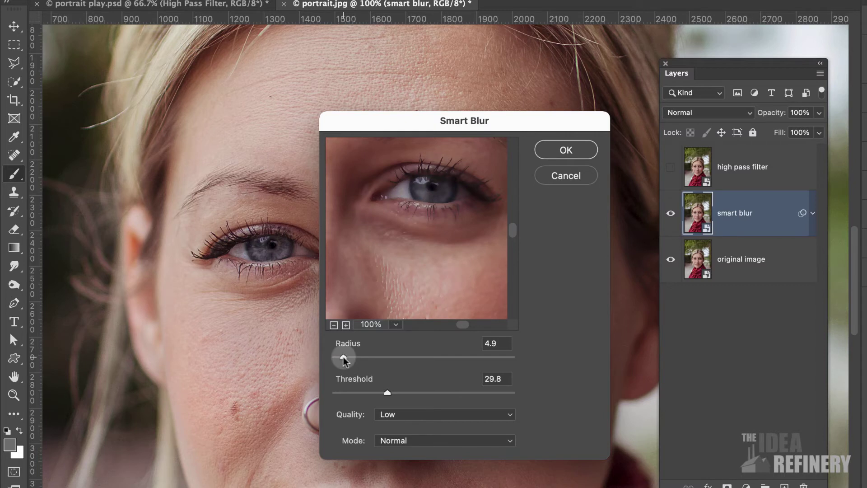
left_click_drag(343, 360, 342, 360)
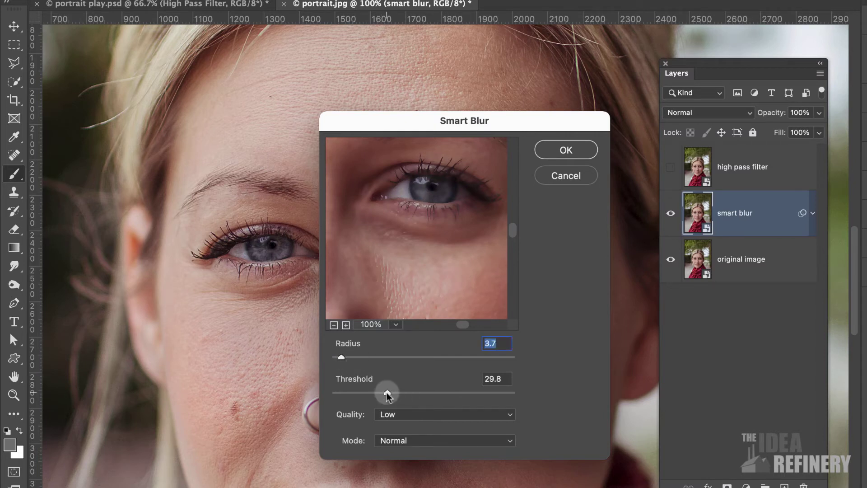
mouse_move(387, 393)
left_mouse_down()
mouse_move(456, 405)
mouse_move(442, 394)
mouse_move(458, 394)
mouse_move(388, 393)
mouse_move(402, 393)
left_mouse_up()
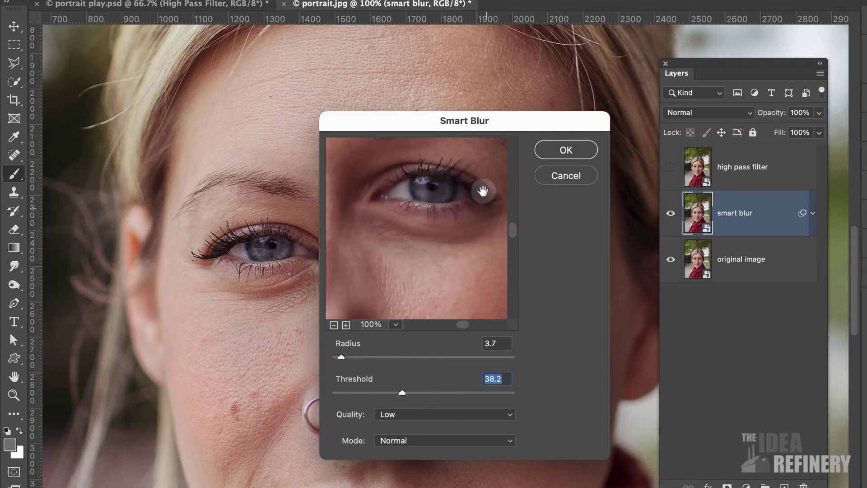
left_click(570, 150)
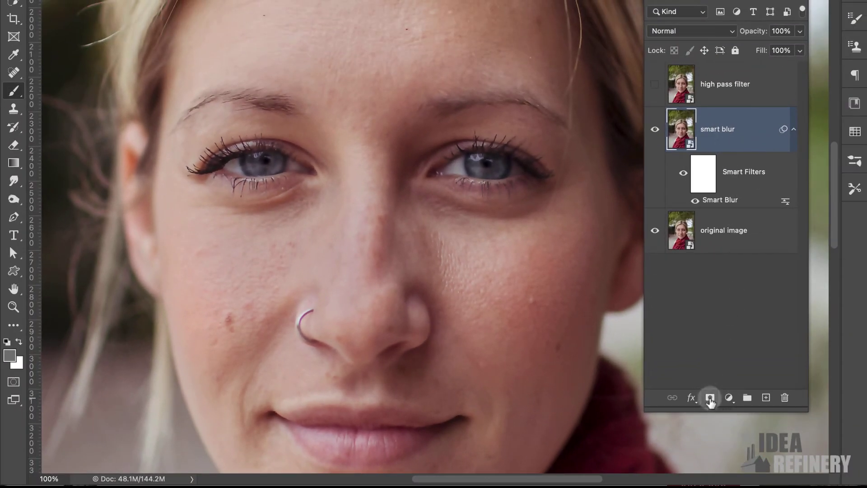
Step: Attach a white layer mask to the selected smart blur layer
left_click(710, 399)
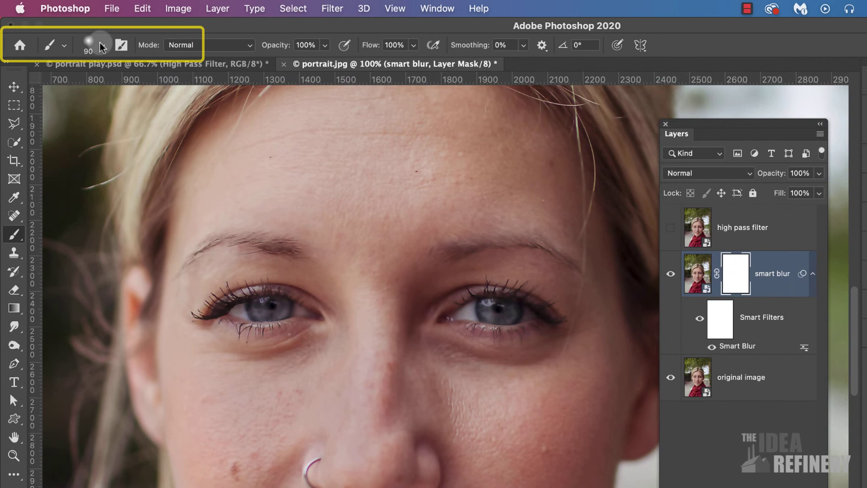
Step: Set the Soft Round brush tip to 100 px with 0% hardness
left_click(89, 45)
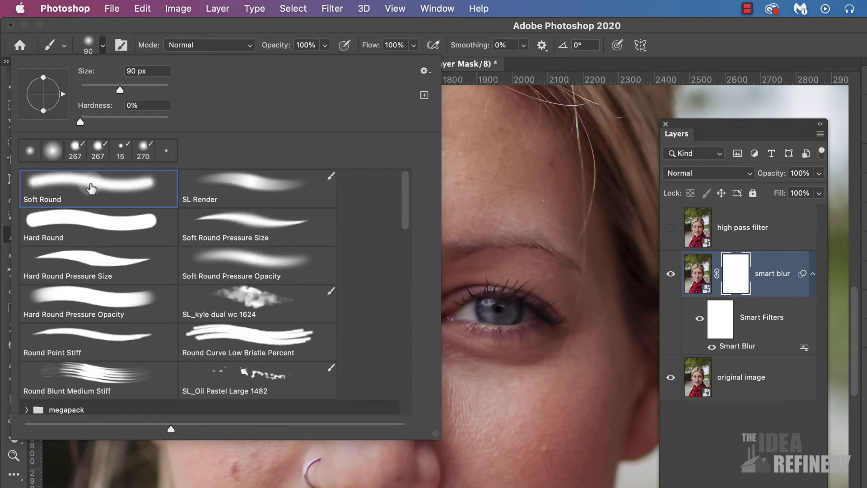
left_click_drag(119, 89, 124, 91)
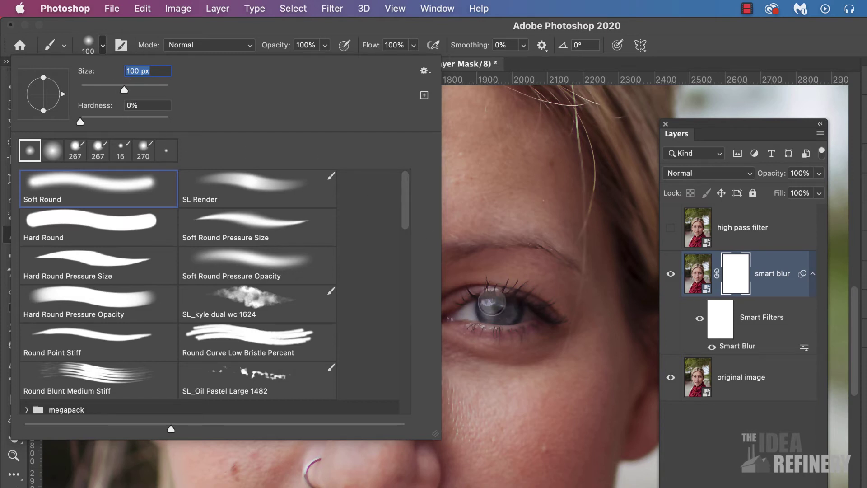
key("Return")
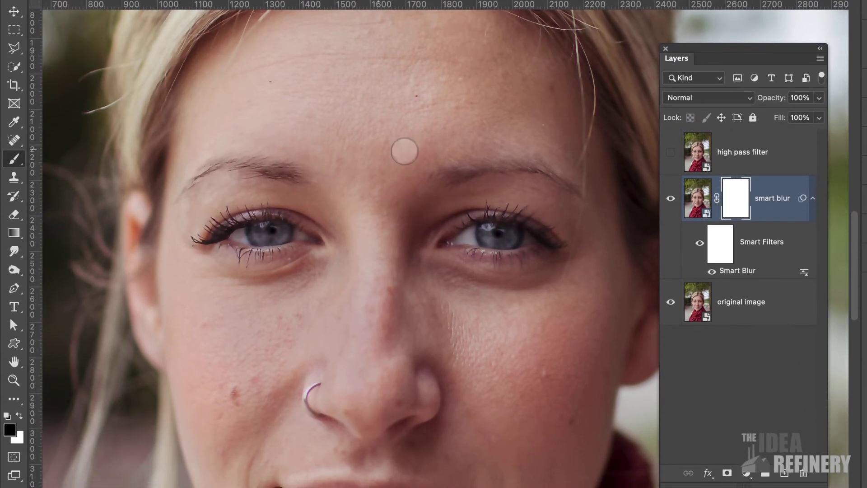
Step: Set the foreground colour to near-black
left_click(10, 431)
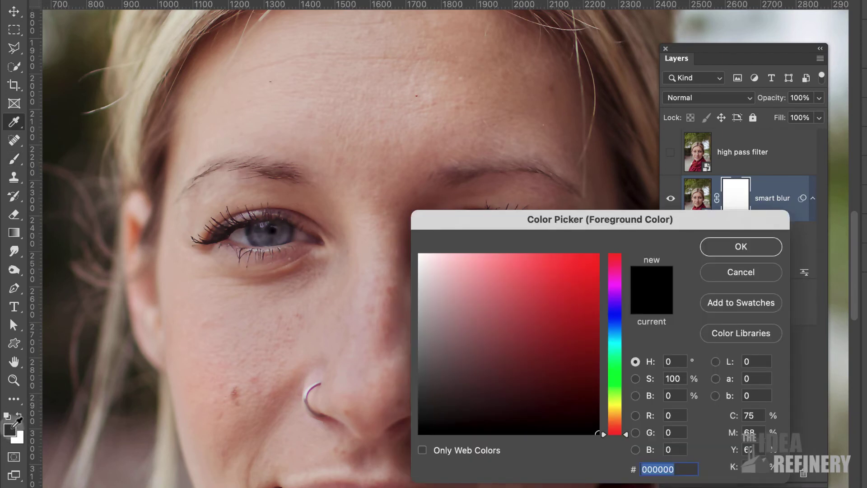
left_click(595, 433)
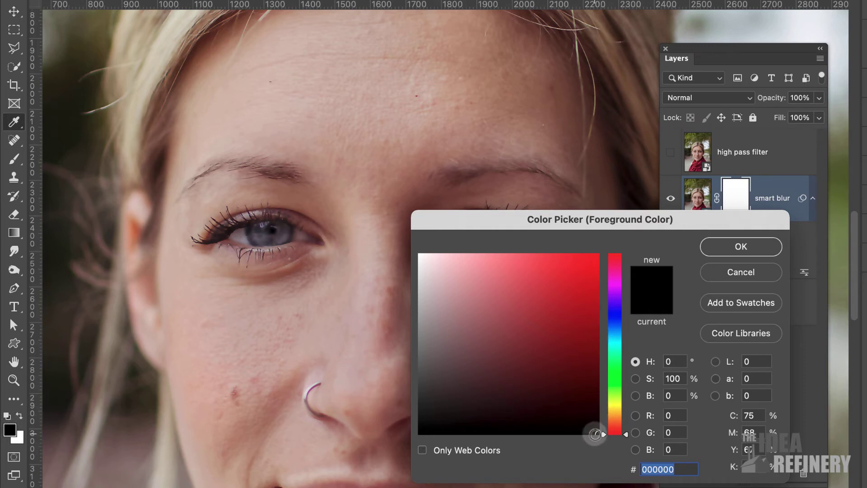
left_click(741, 246)
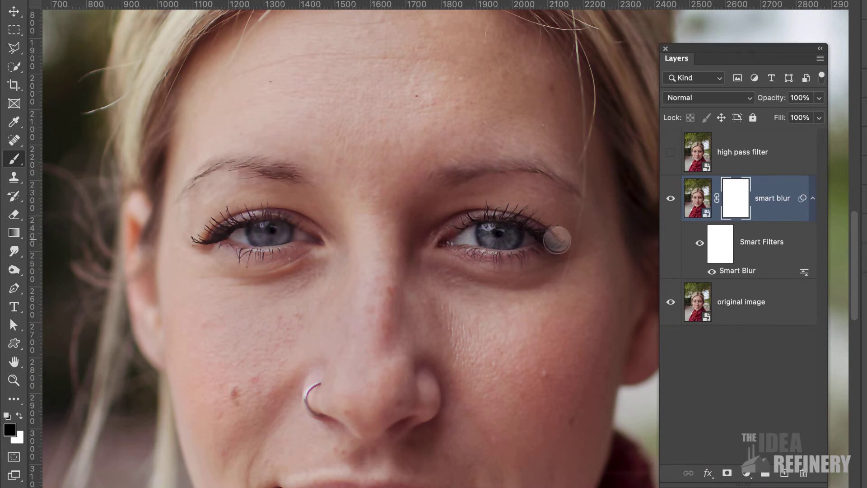
Step: Paint black on the smart blur mask over both eyes and the lips
left_click(493, 229)
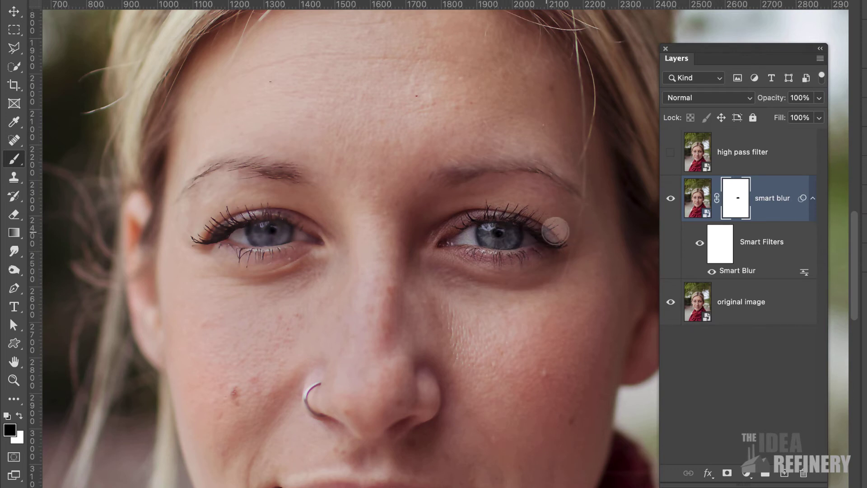
left_click(270, 253)
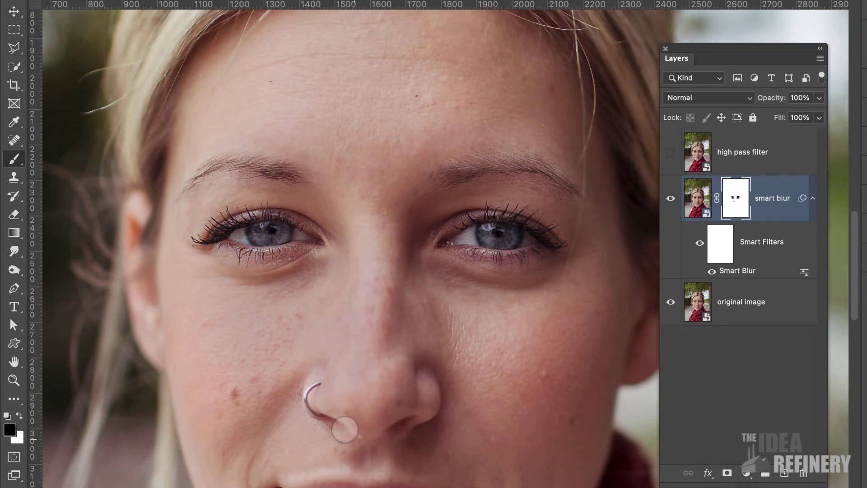
left_click_drag(437, 482, 466, 318)
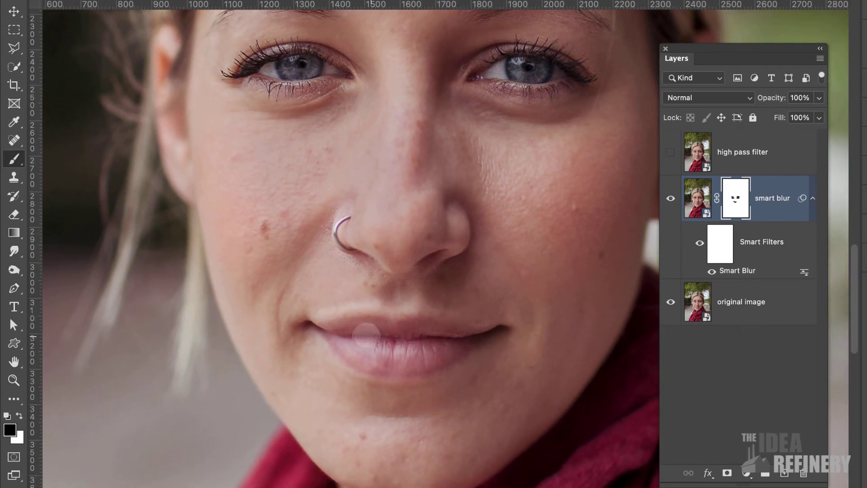
key("ctrl+minus")
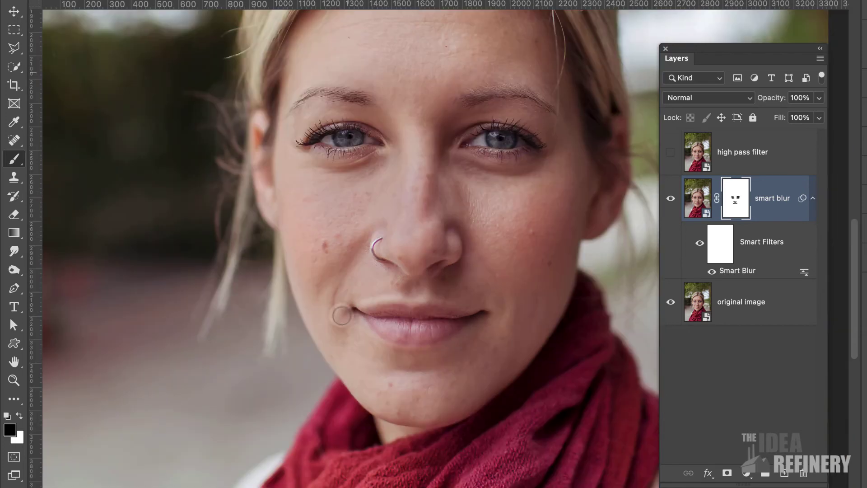
left_click_drag(454, 204, 430, 270)
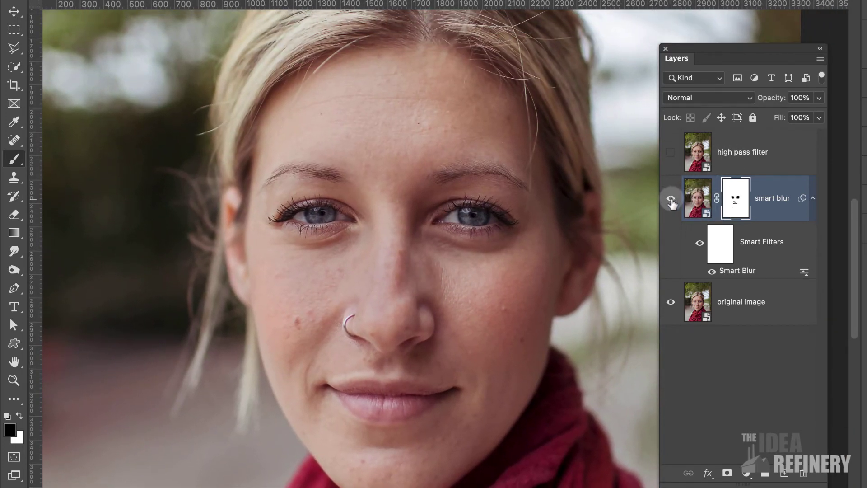
left_click(671, 200)
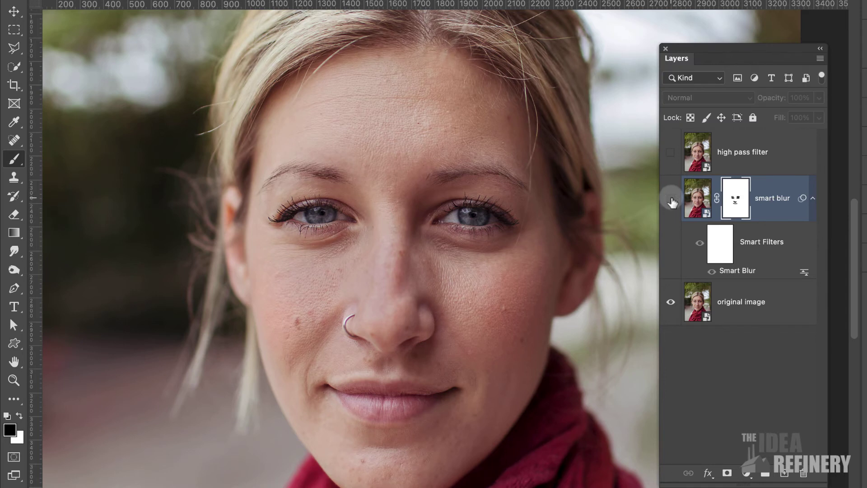
left_click(671, 200)
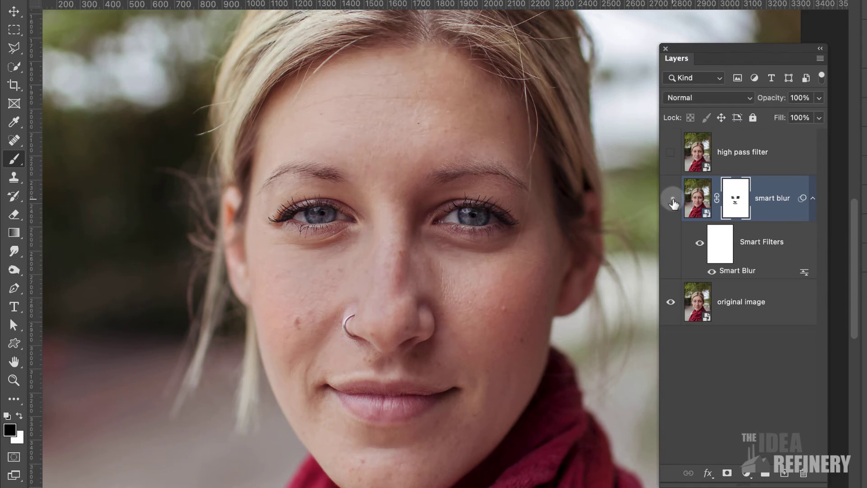
left_click(674, 200)
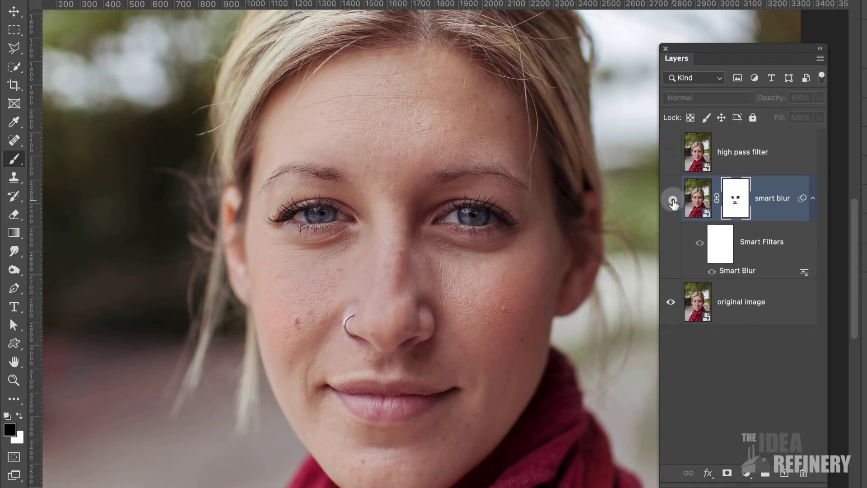
left_click(674, 200)
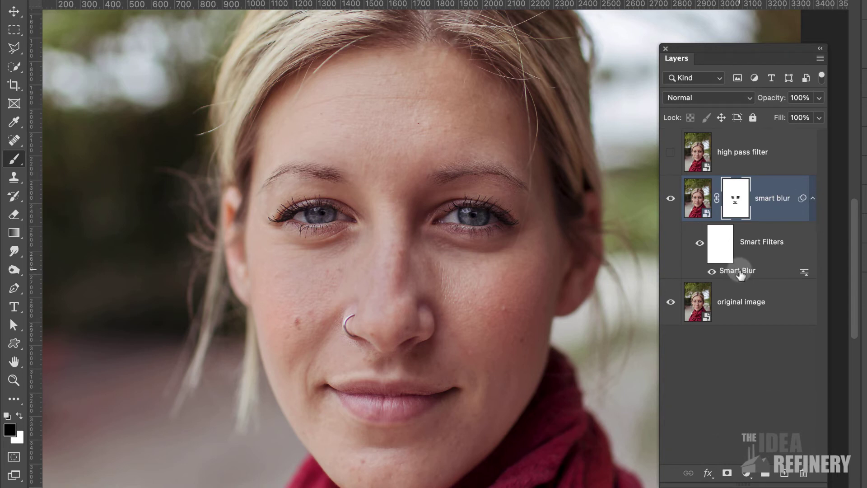
double_click(741, 271)
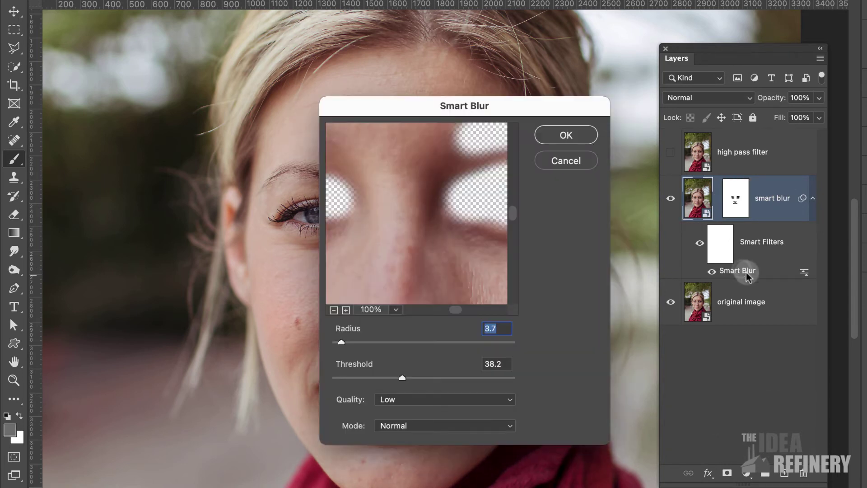
left_click(566, 135)
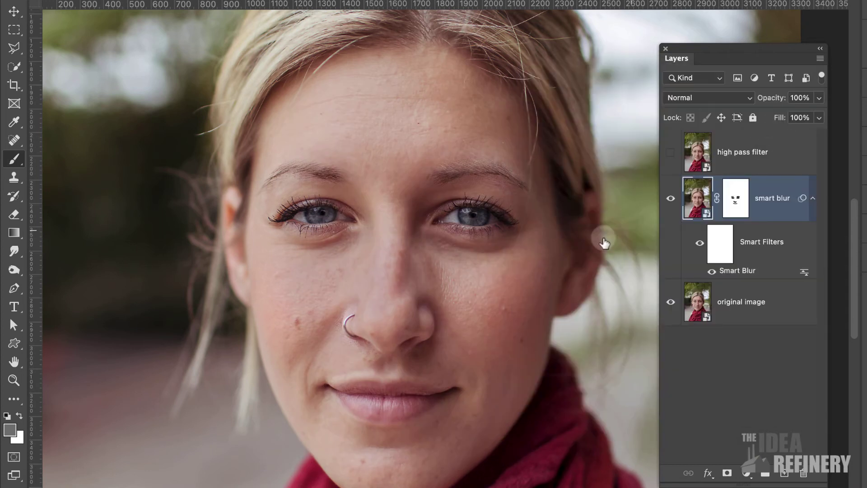
Step: Make the high pass filter layer visible and start the Other > High Pass filter on it
left_click(756, 153)
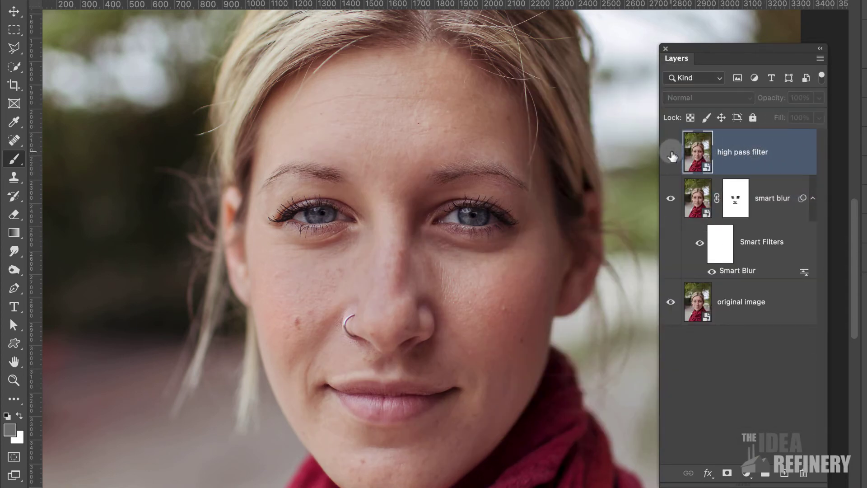
left_click(671, 154)
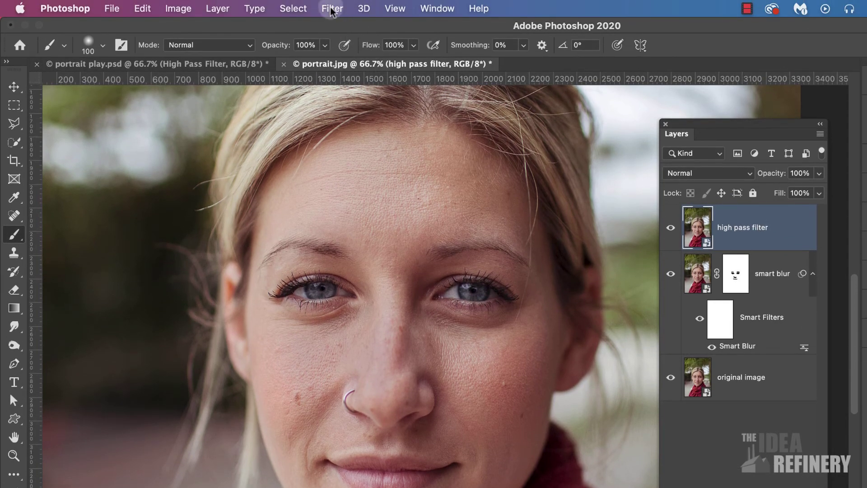
left_click(332, 8)
mouse_move(340, 289)
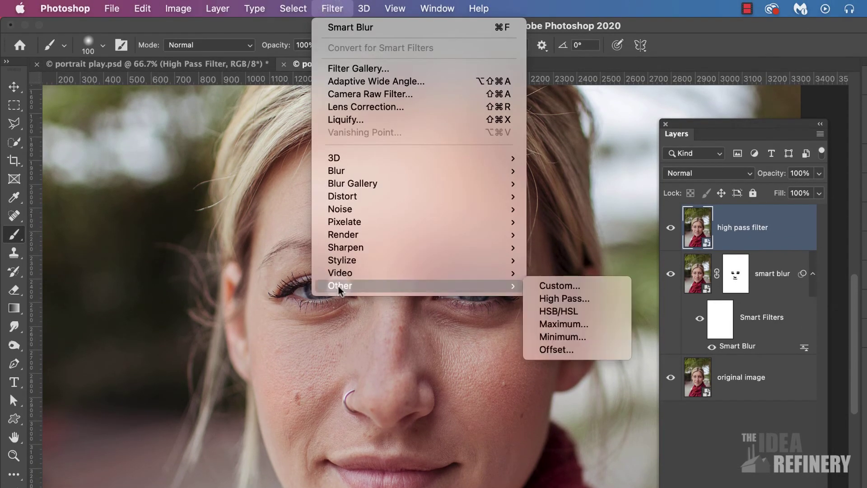
left_click(568, 299)
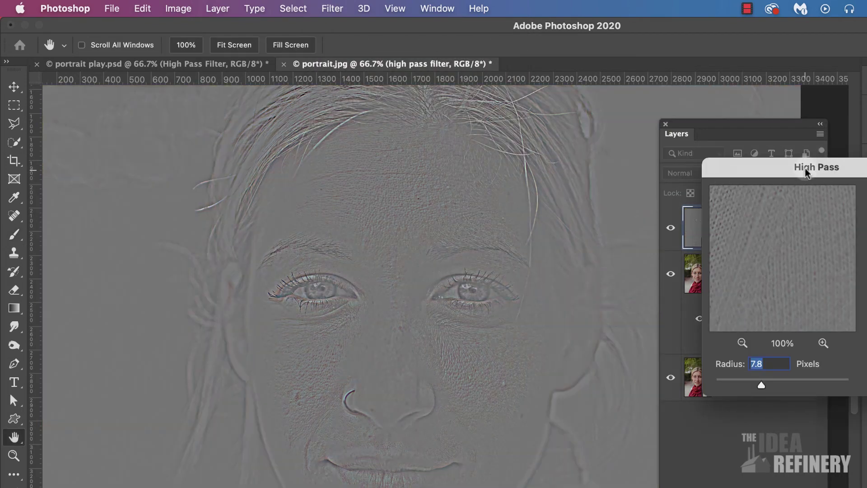
left_click_drag(811, 171, 737, 176)
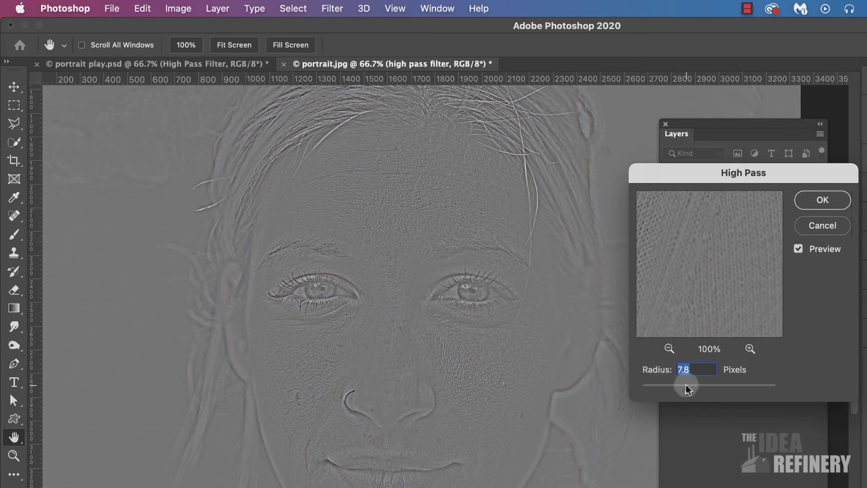
Step: Try several High Pass radii, then apply it at 9.5 pixels
mouse_move(687, 390)
left_mouse_down()
mouse_move(680, 391)
mouse_move(687, 391)
left_mouse_up()
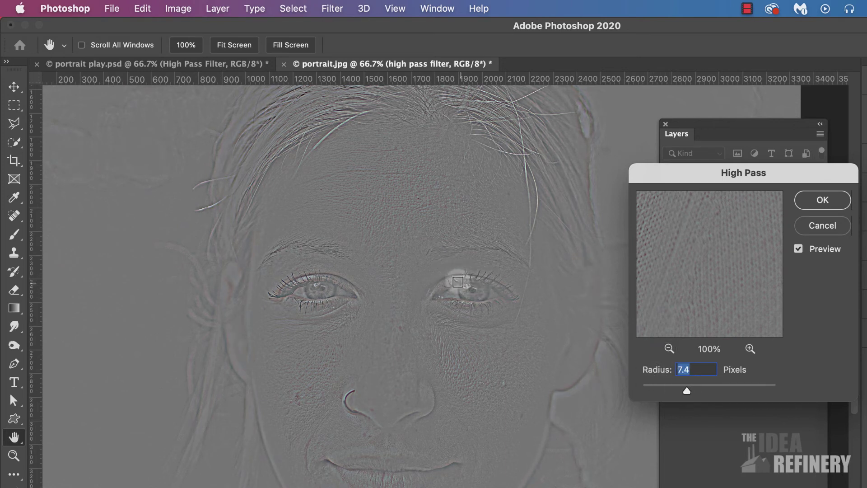
left_click(687, 391)
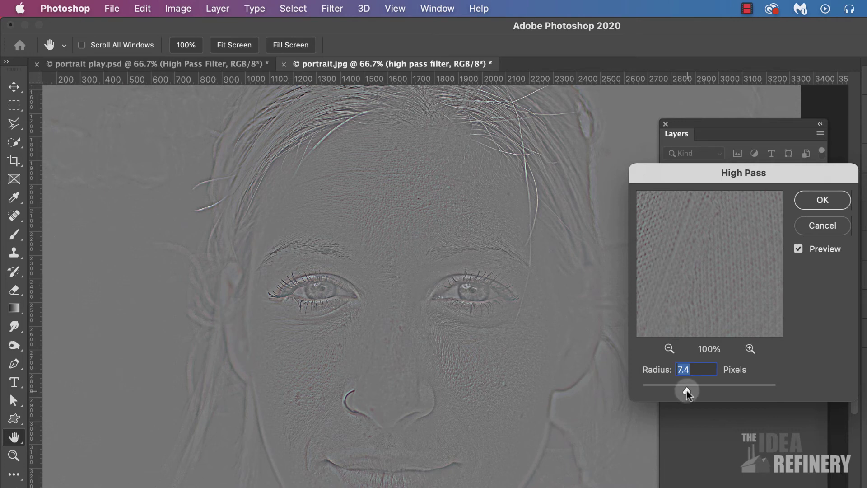
left_click_drag(689, 391, 688, 392)
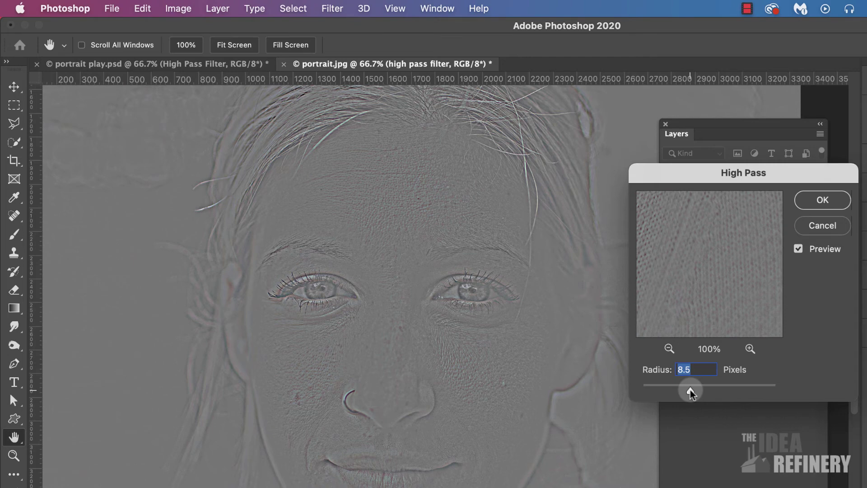
left_click_drag(692, 392, 706, 394)
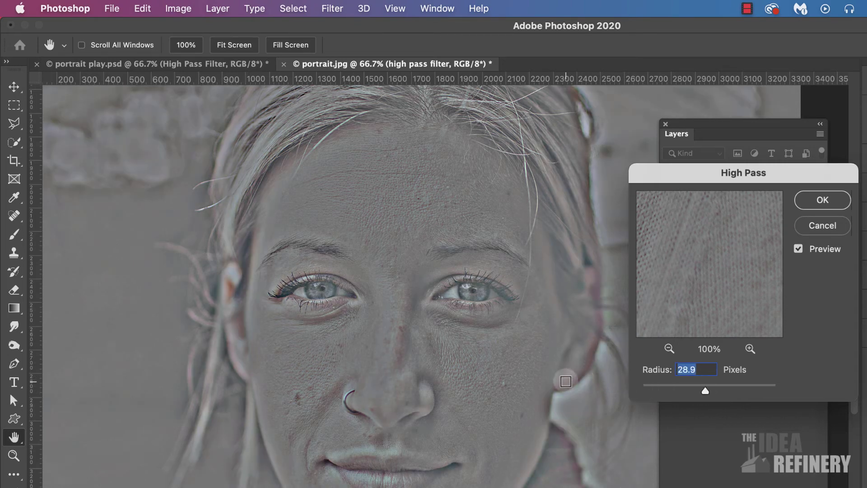
left_click_drag(705, 391, 693, 392)
left_click(823, 202)
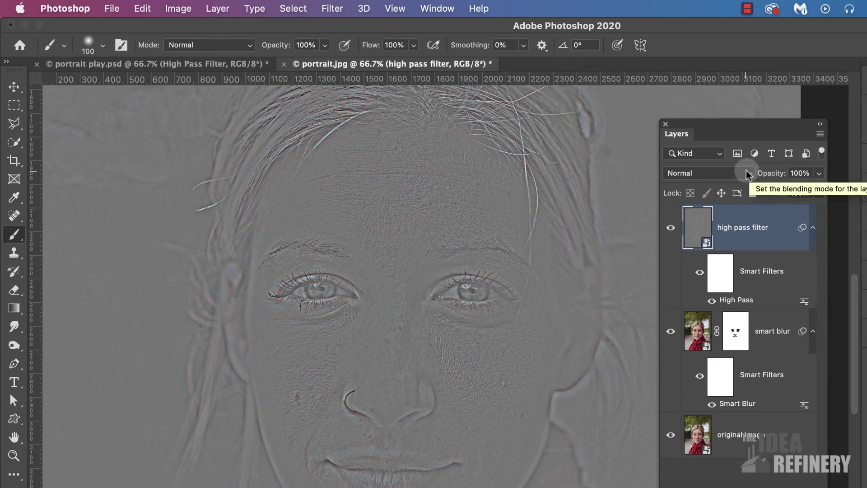
Step: Set the high pass filter layer's blend mode to Soft Light and zoom out to view the portrait
left_click(747, 174)
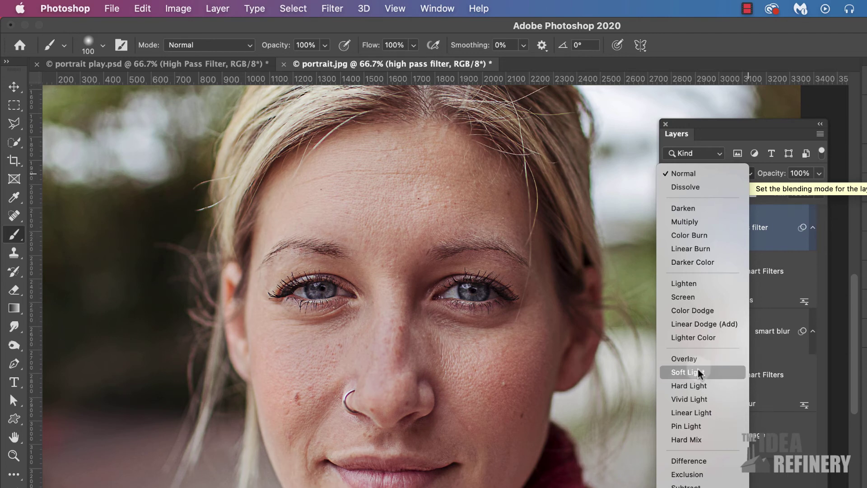
left_click(698, 373)
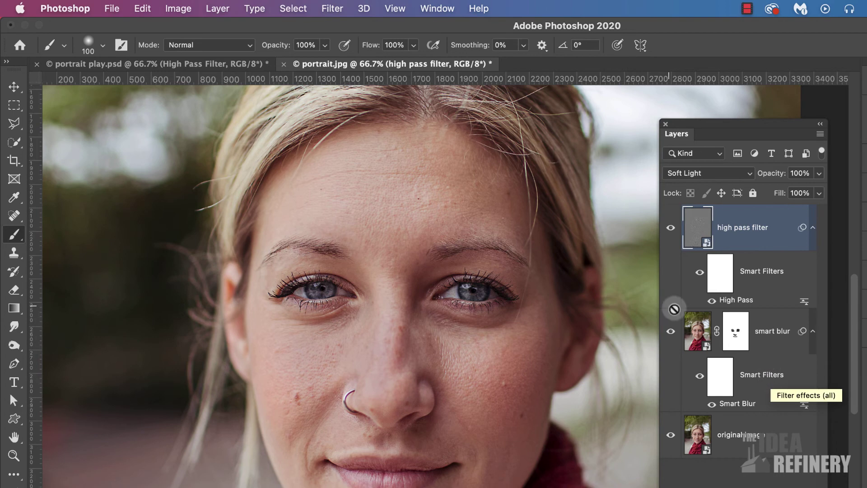
key("super+plus")
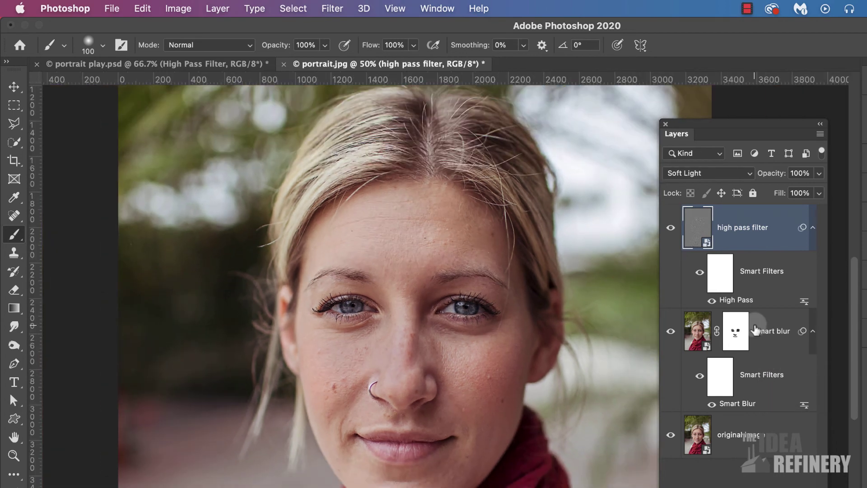
key("super+minus")
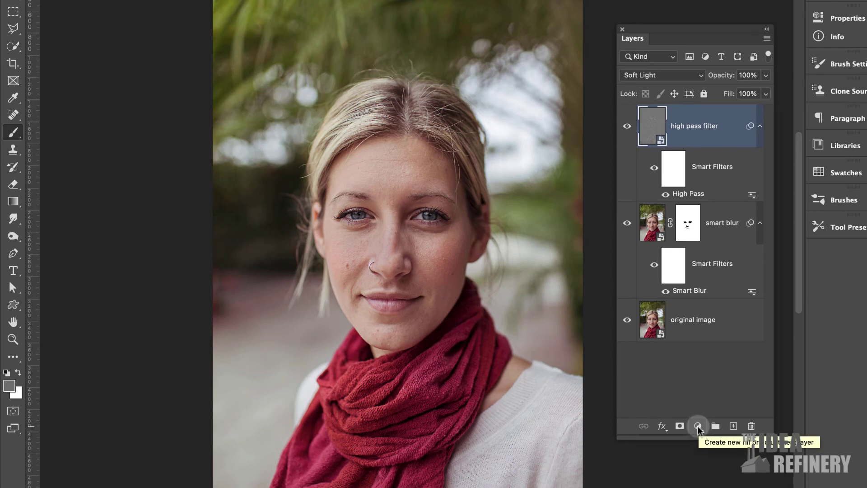
Step: Add a Photo Filter adjustment layer and move the layers panel aside
left_click(698, 426)
scroll(737, 429, "down", 5)
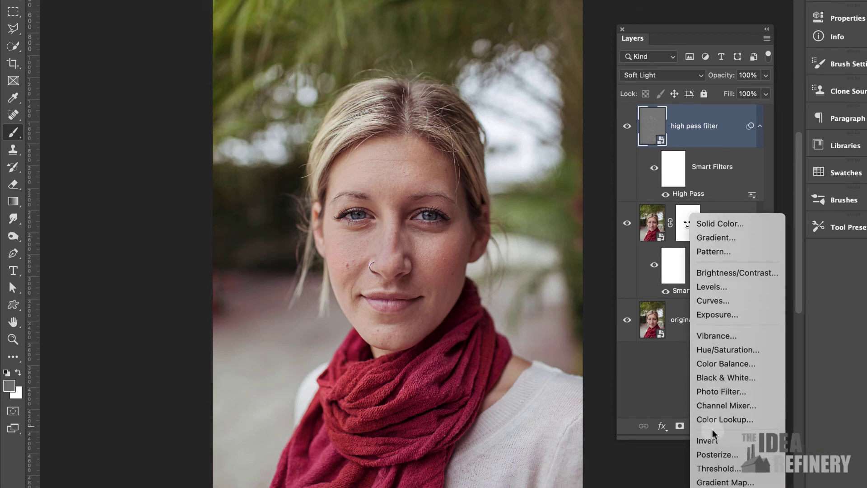
left_click(718, 392)
left_click_drag(648, 28, 559, 19)
left_click(848, 18)
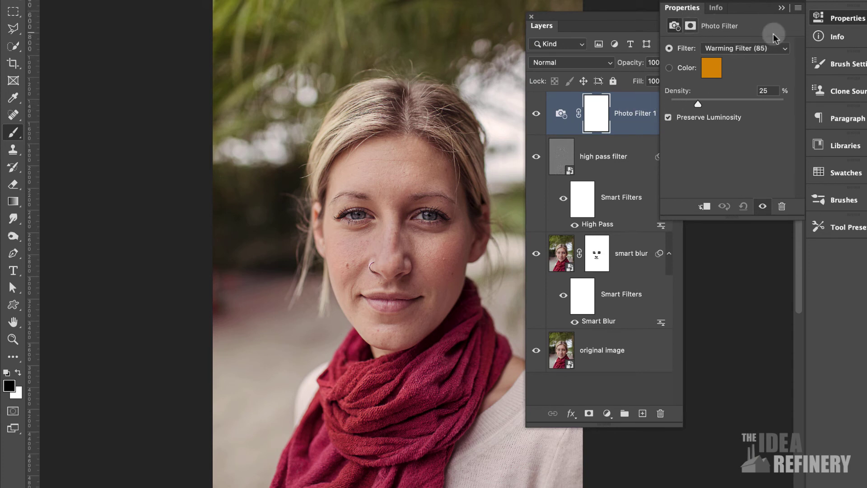
Step: Try Warming Filter (85) and Warming Filter (LBA), lowering the filter density
left_click(785, 49)
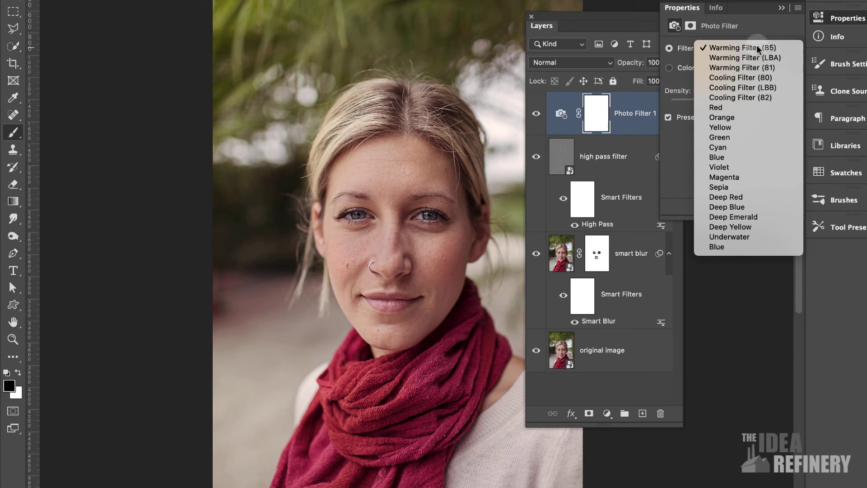
left_click(784, 48)
left_click(784, 49)
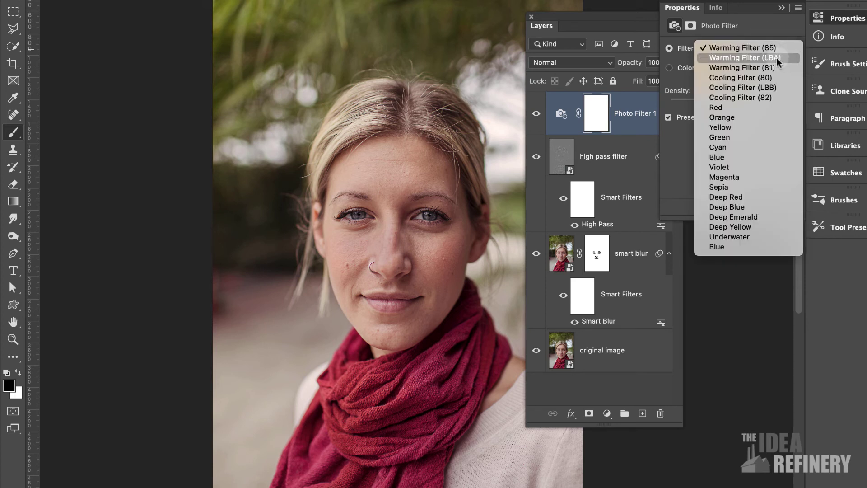
left_click(777, 58)
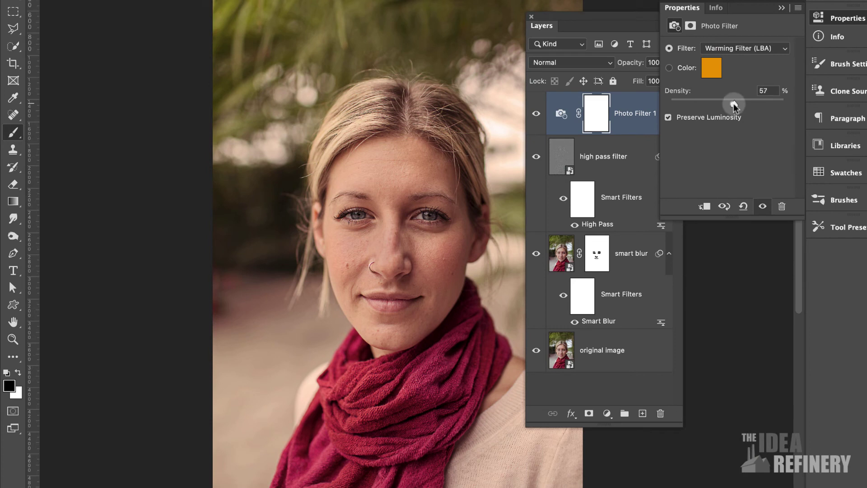
left_click_drag(734, 102, 713, 107)
scroll(785, 48, "down", 1)
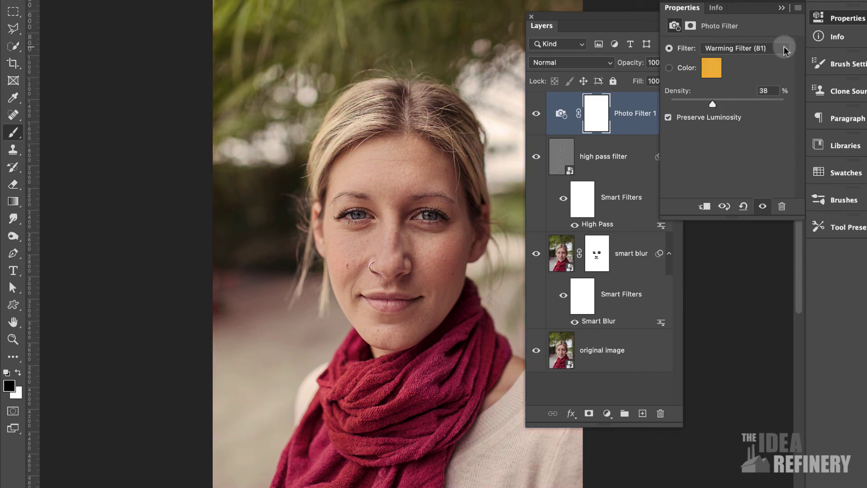
Step: Switch through Cooling Filter (80) to Magenta at 38% density, then hide Photo Filter 1
left_click(785, 49)
left_click(777, 57)
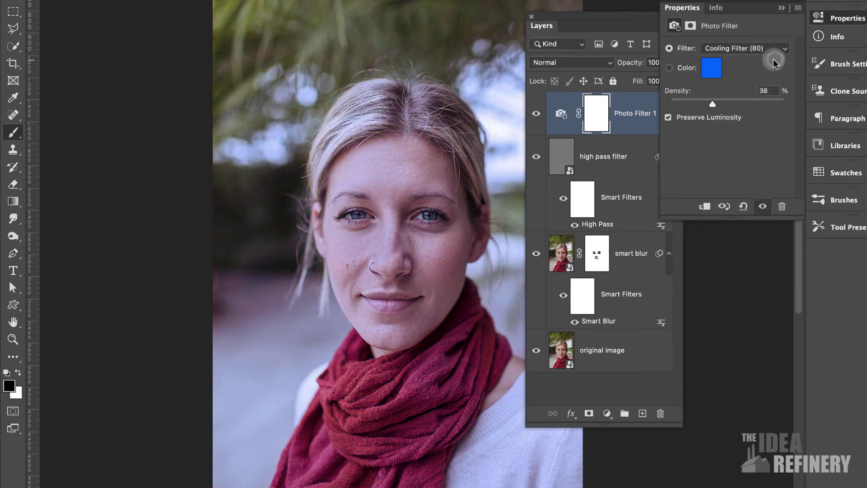
left_click(781, 48)
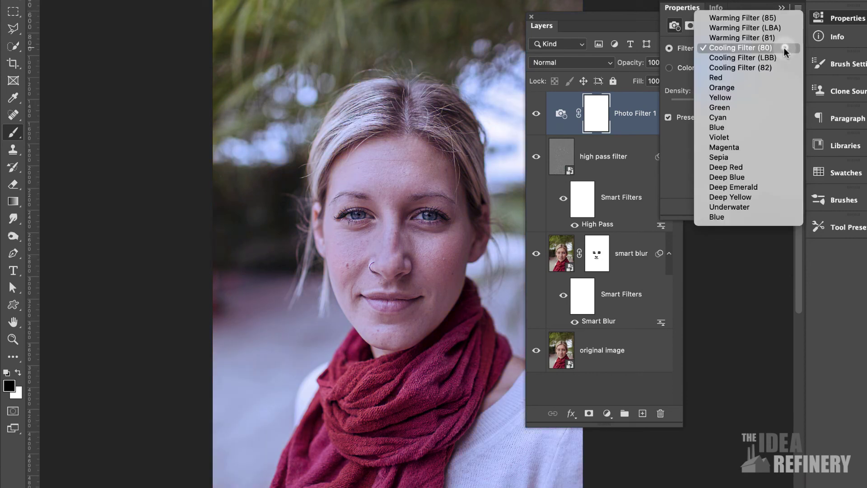
left_click(759, 149)
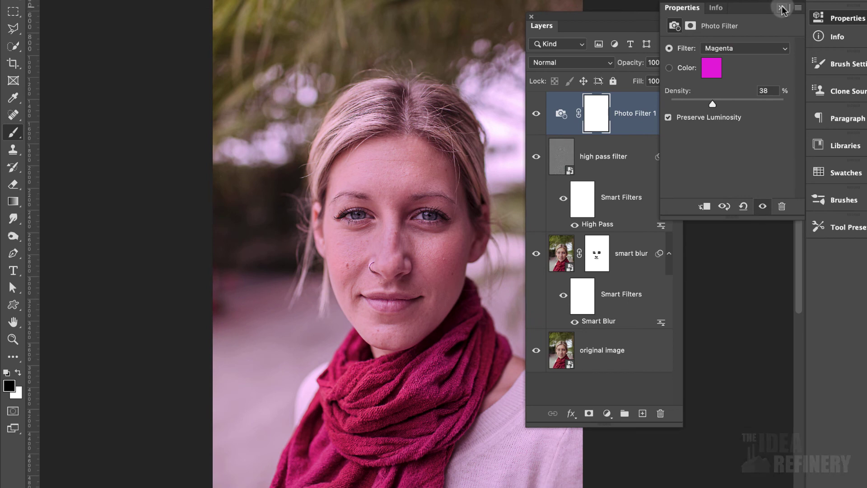
left_click(781, 8)
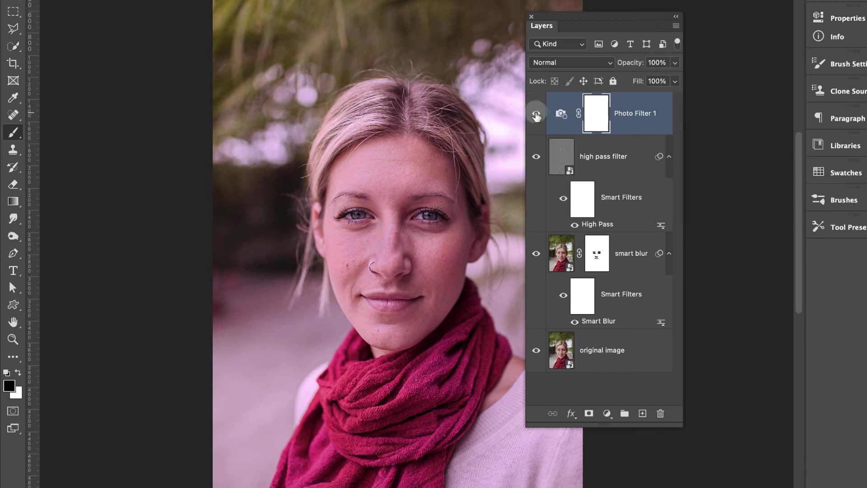
left_click(536, 113)
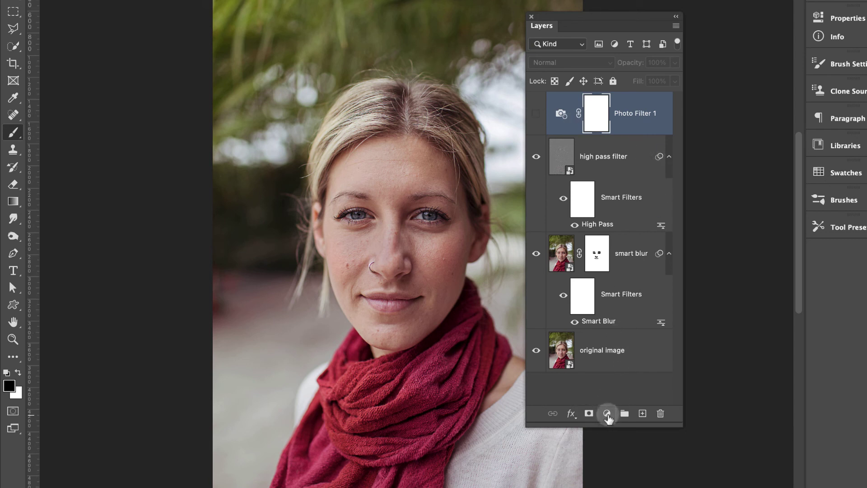
Step: Add a Color Lookup adjustment layer and preview the 3Strip.look and Bleach Bypass.look grades
left_click(607, 414)
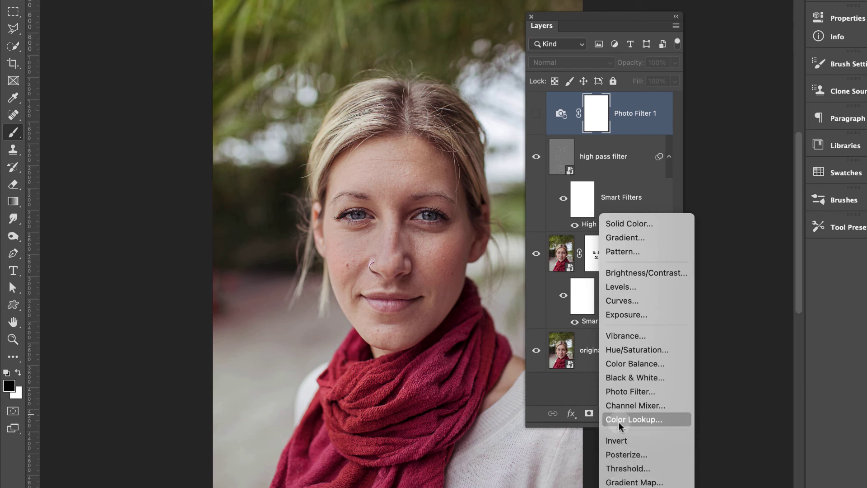
left_click(623, 422)
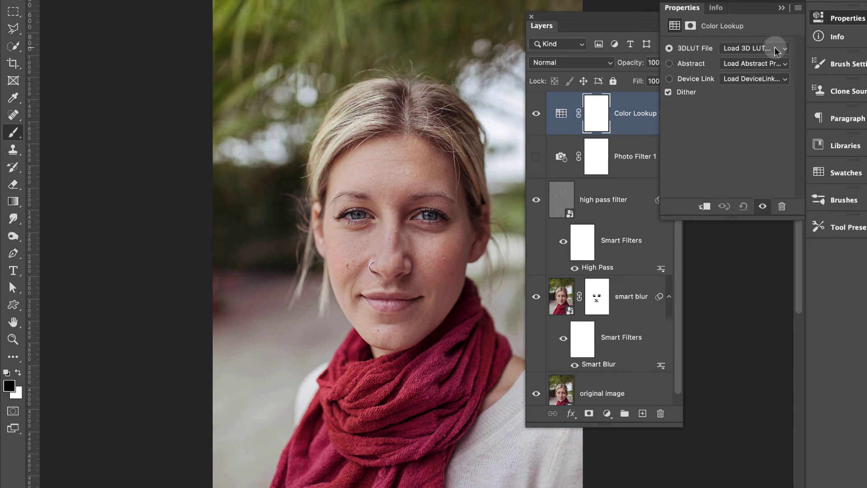
left_click(784, 49)
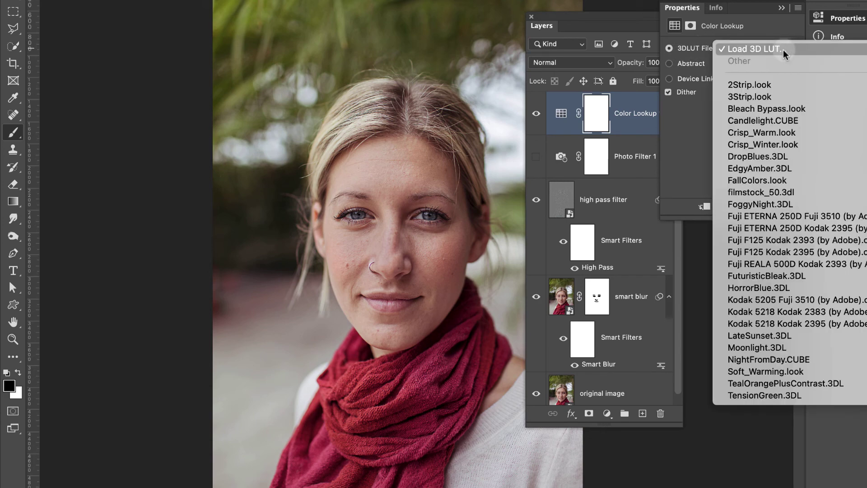
left_click(750, 96)
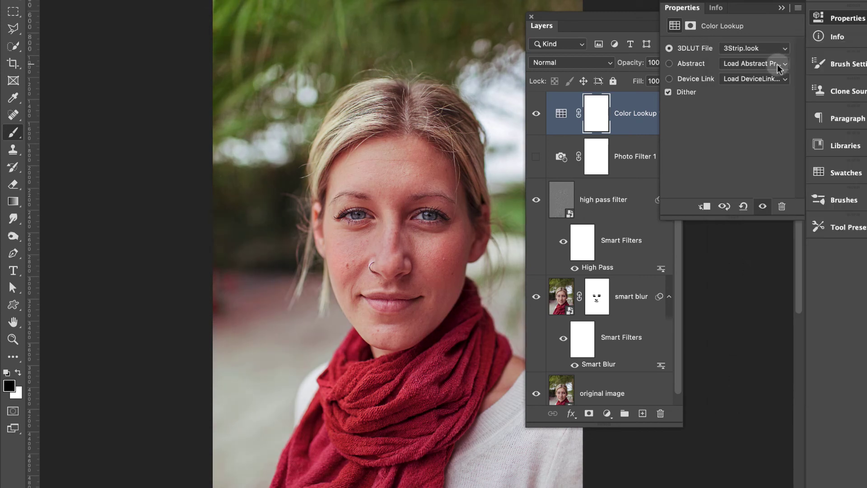
left_click(783, 49)
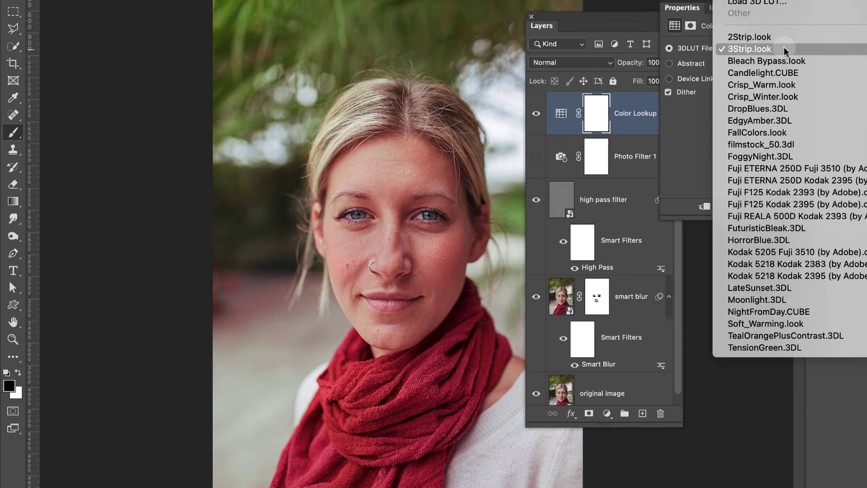
left_click(782, 61)
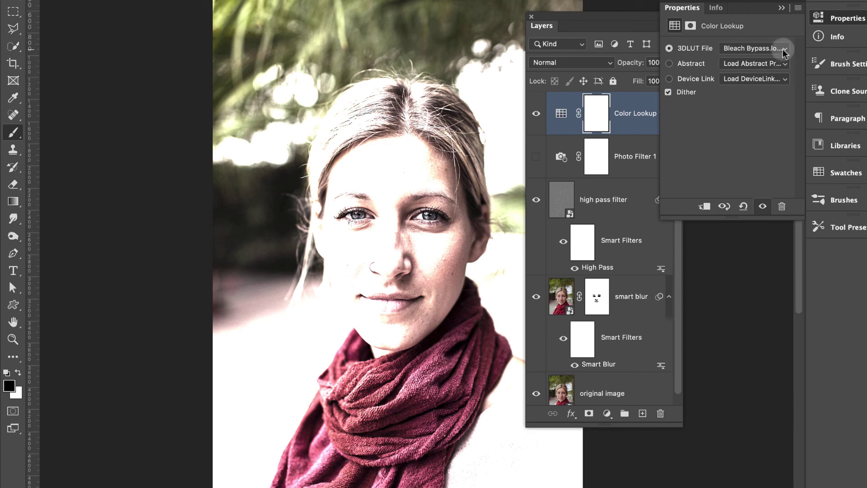
Step: Try Candlelight.CUBE and DropBlues.3DL, settle on Soft_Warming.look, then hide Color Lookup 1
left_click(784, 49)
left_click(780, 60)
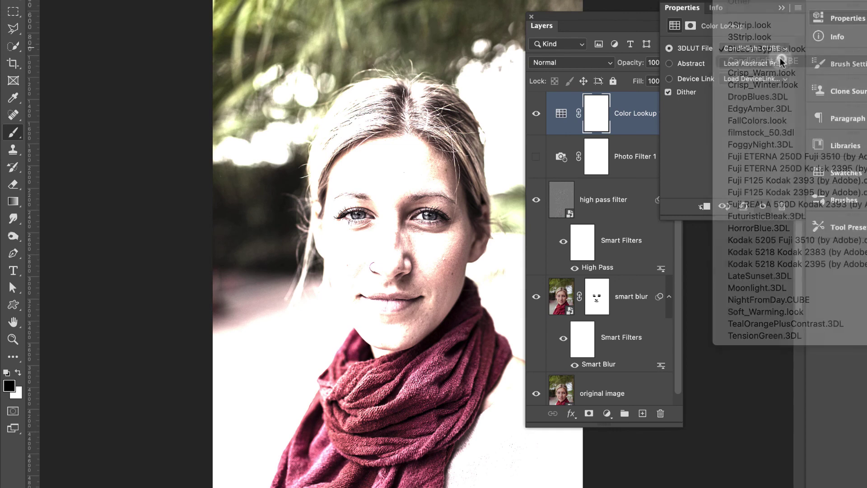
left_click(786, 48)
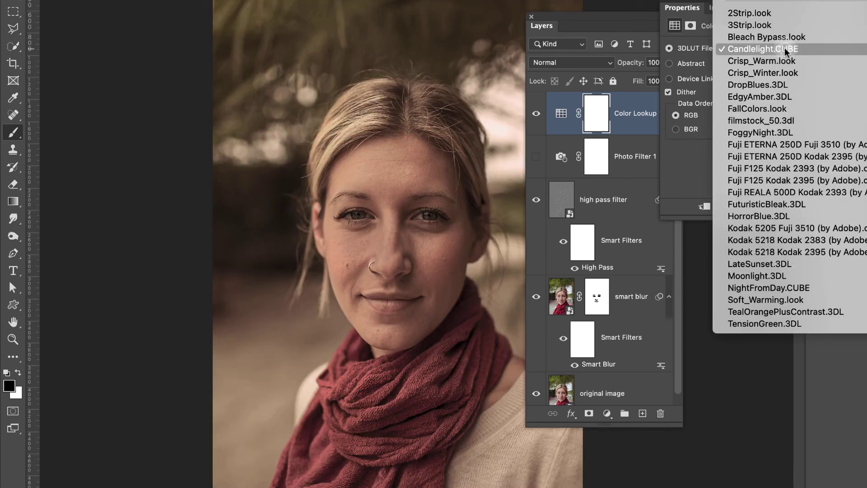
left_click(783, 86)
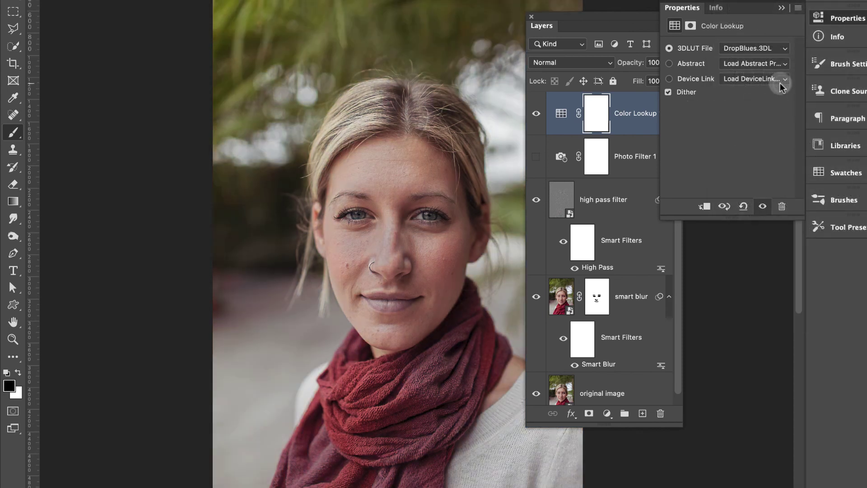
left_click(785, 49)
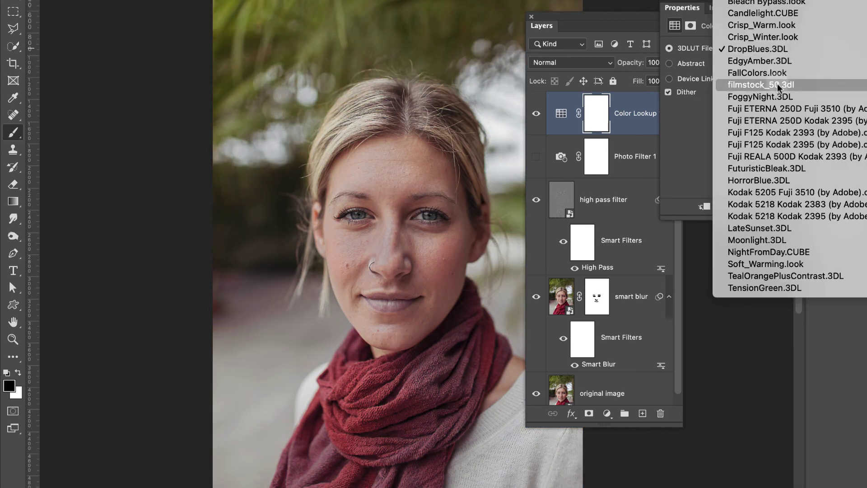
left_click(768, 264)
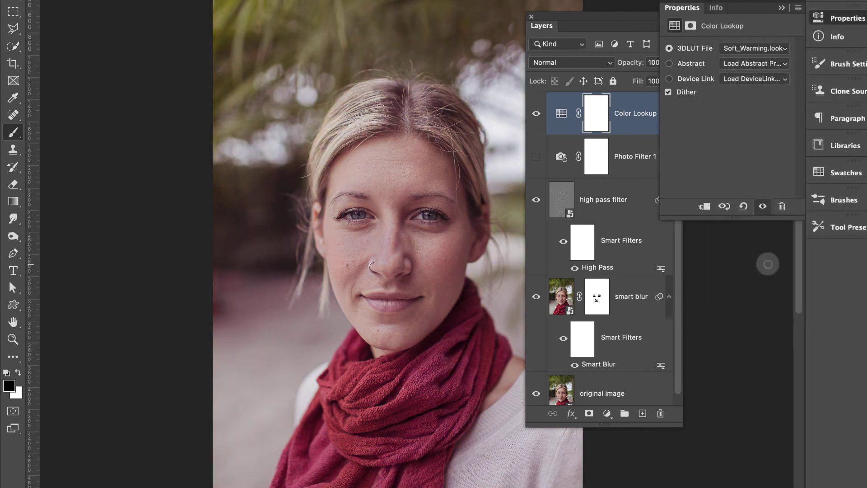
left_click(634, 112)
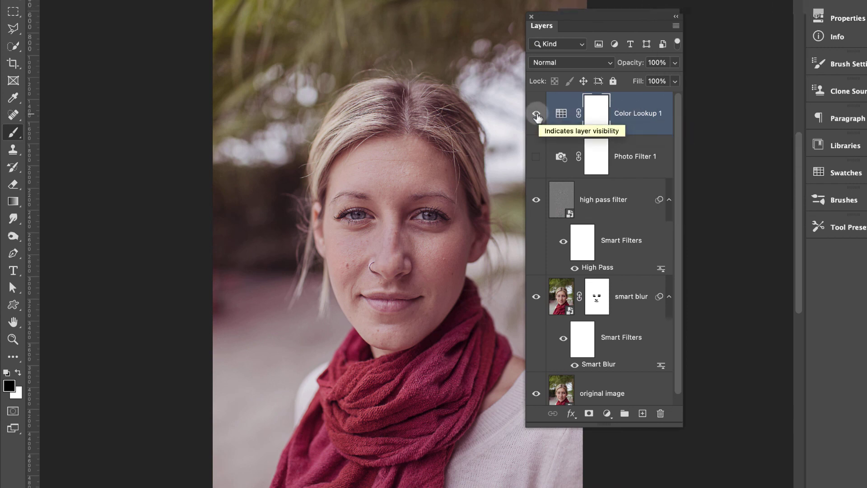
left_click(537, 116)
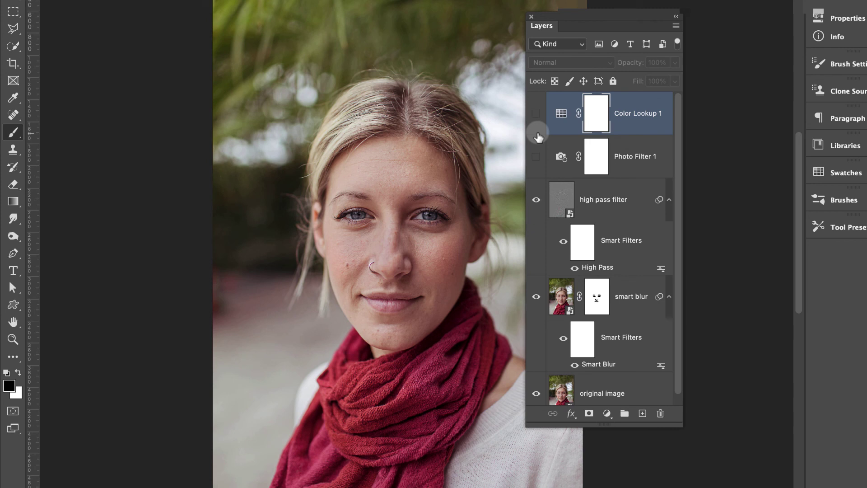